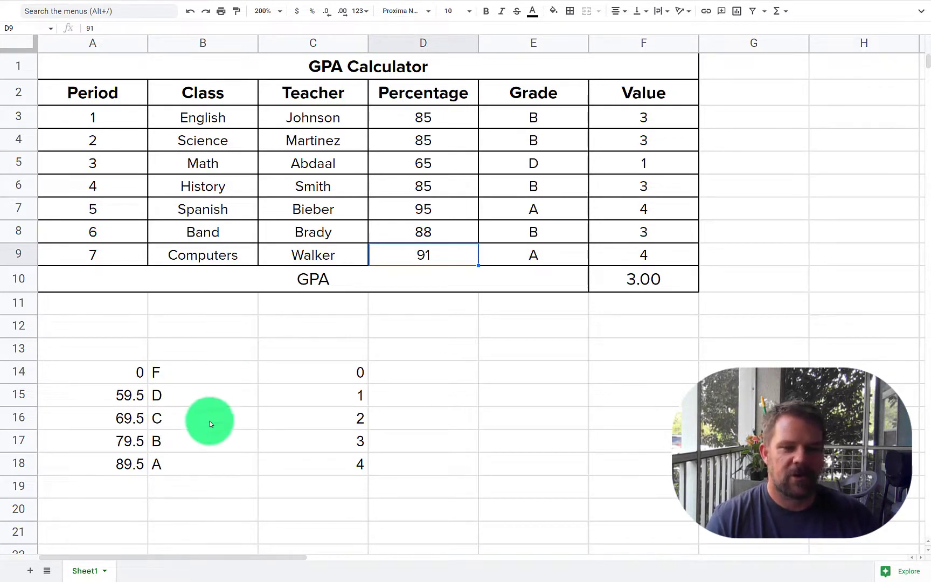
{"action": "left_click", "coordinate": [178, 449]}
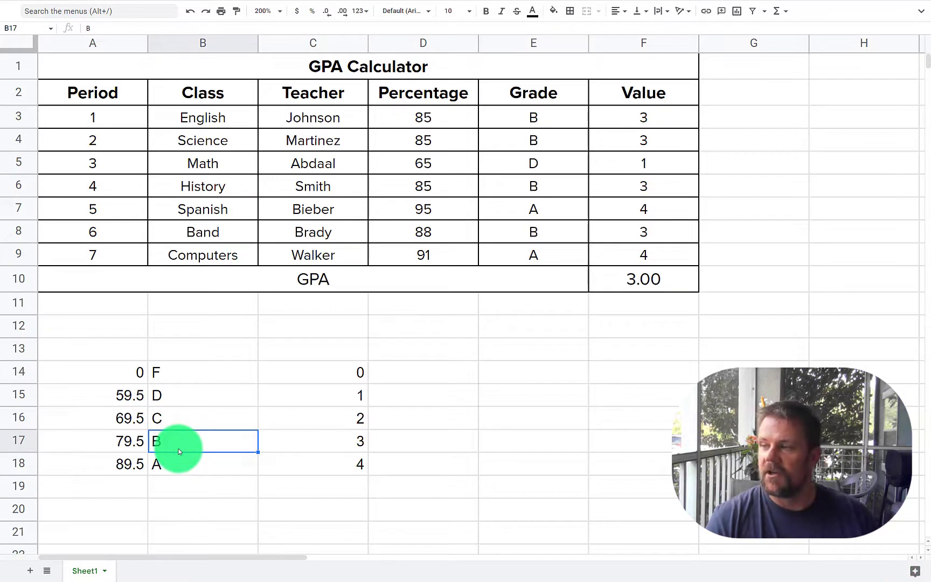
{"action": "left_click", "coordinate": [344, 441]}
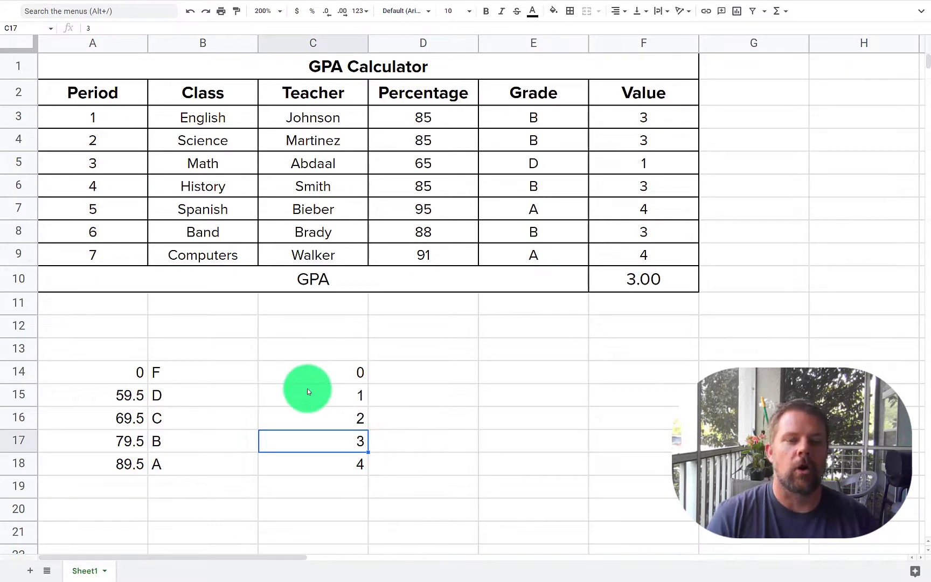
Insert a new column before the Period column and title it Scale in A2
{"action": "left_click", "coordinate": [108, 43]}
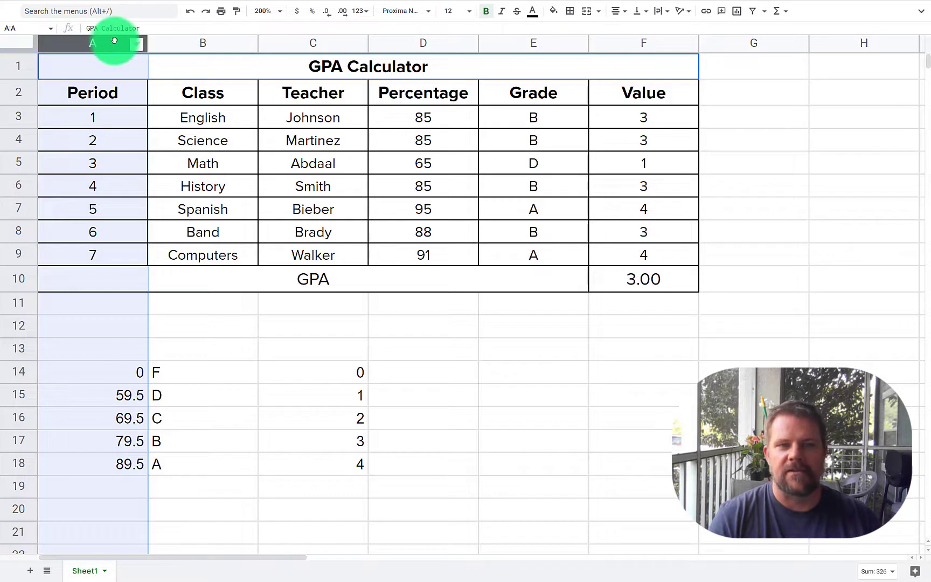
{"action": "right_click", "coordinate": [113, 40]}
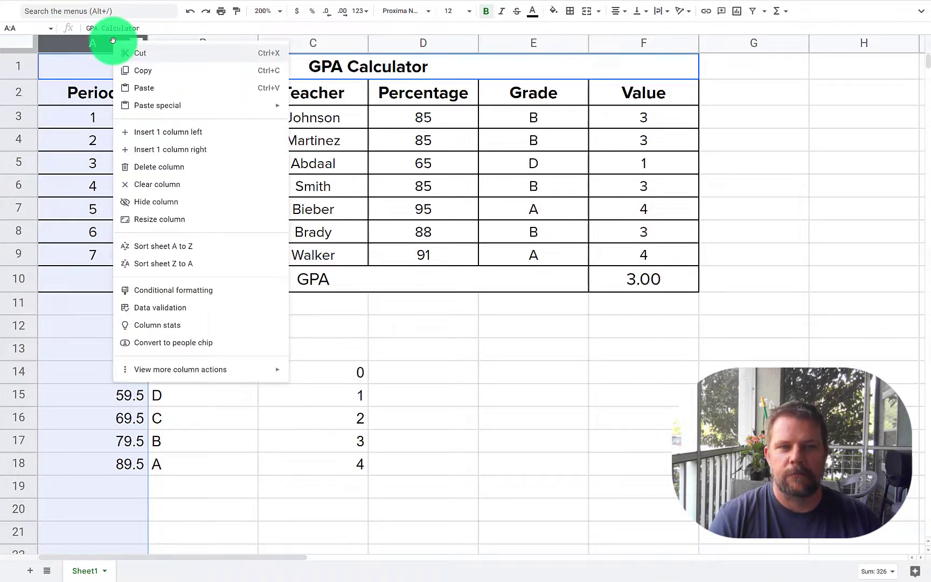
{"action": "left_click", "coordinate": [204, 136]}
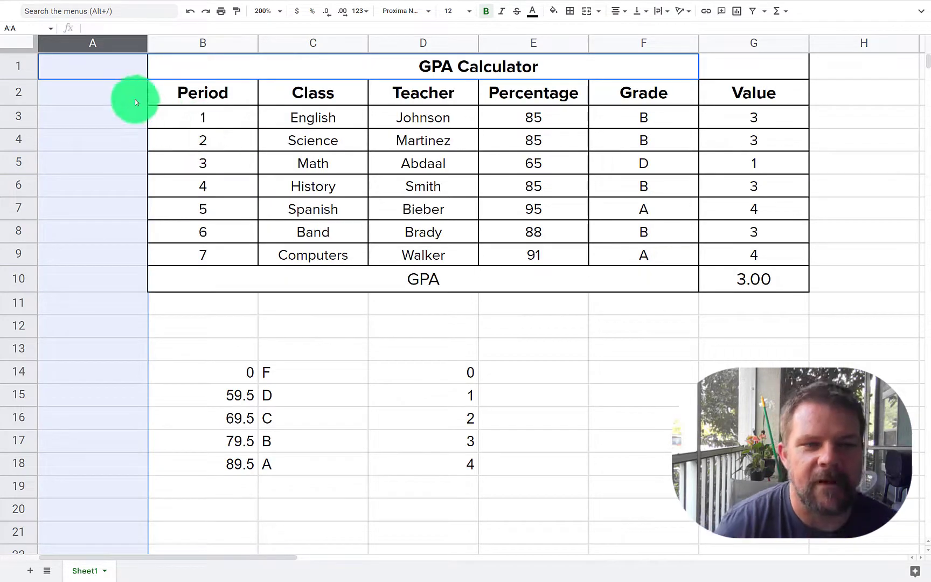
{"action": "left_click", "coordinate": [111, 93]}
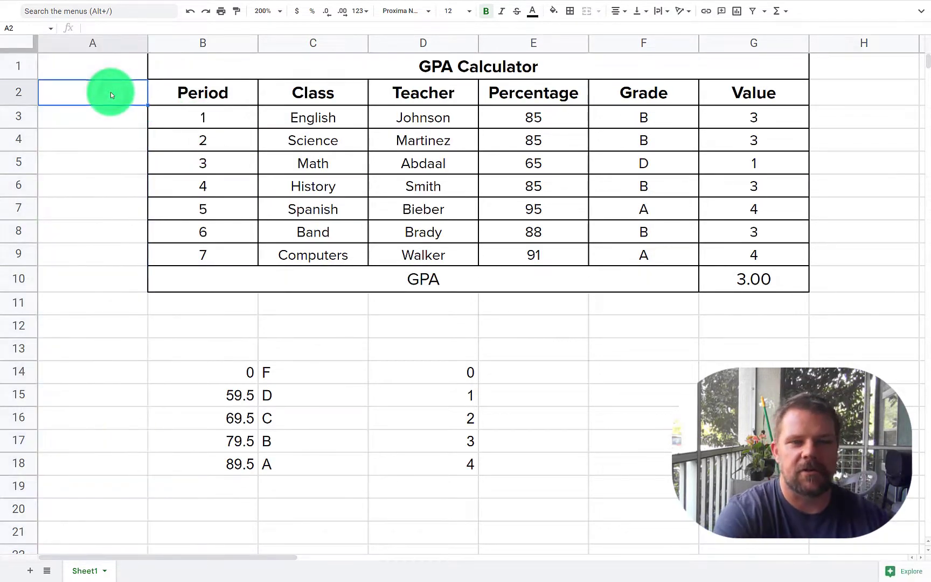
{"action": "type", "text": "Scale"}
{"action": "key", "text": "Return"}
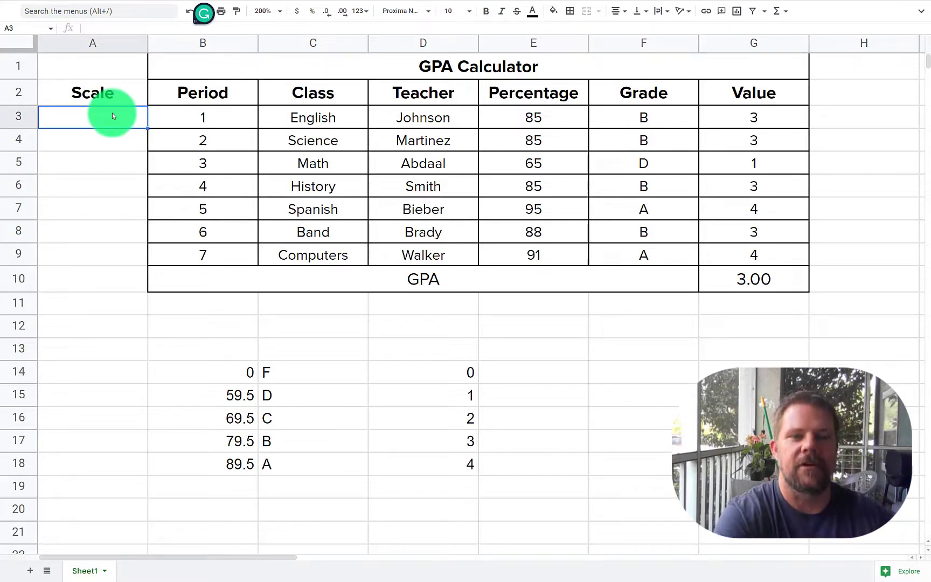
Enter the scales for periods 1 to 3 in A3:A5: Regular, Honors and AP/IB
{"action": "type", "text": "Regular"}
{"action": "key", "text": "Return"}
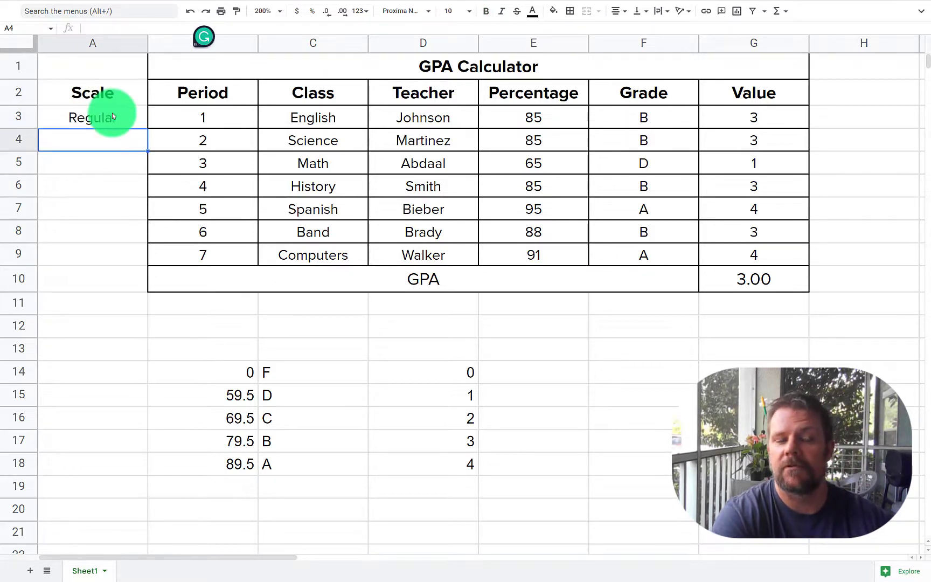
{"action": "type", "text": "Honors"}
{"action": "key", "text": "Return"}
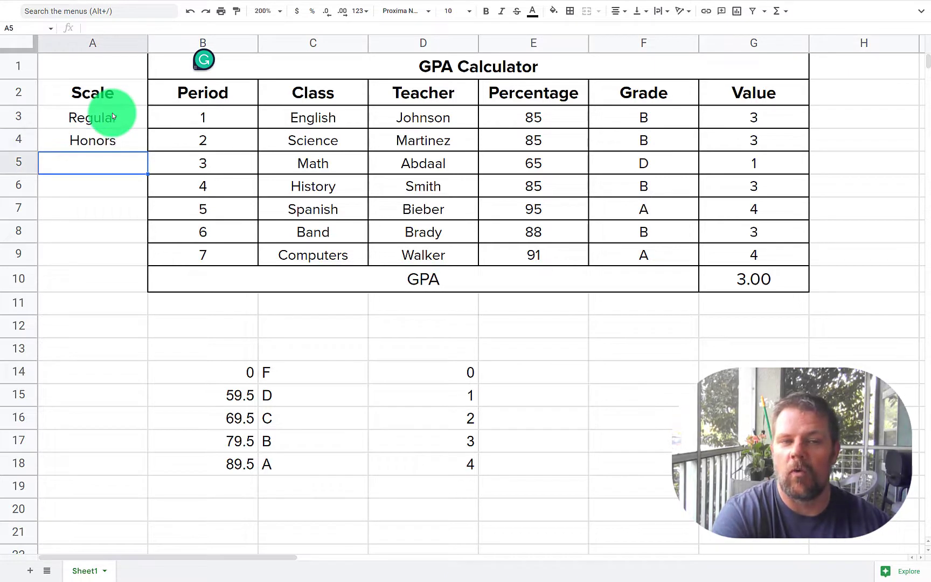
{"action": "type", "text": "AP/IB"}
{"action": "key", "text": "Return"}
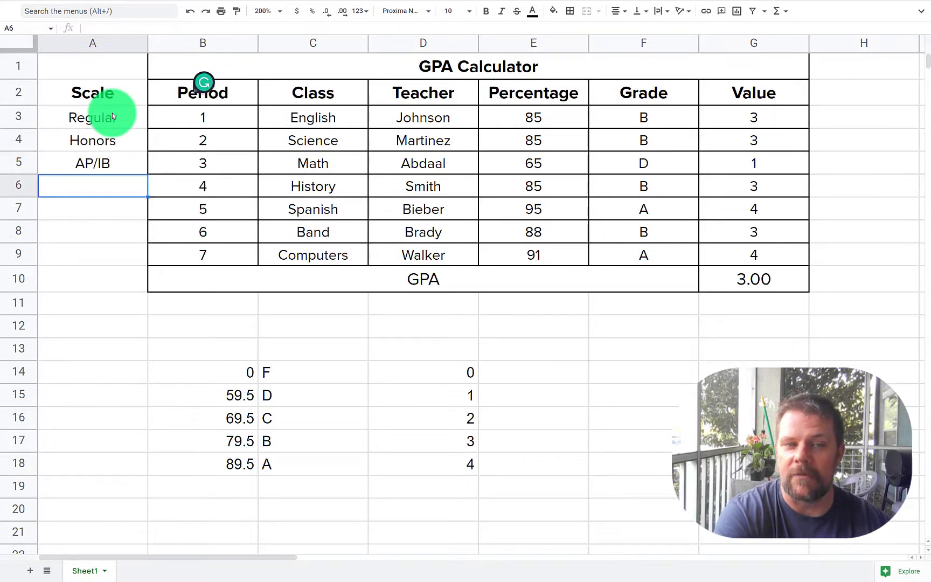
Enter the scales for periods 4 to 7 in A6:A9: Honors, Regular, AP/IB and AP/IB
{"action": "type", "text": "Honors"}
{"action": "key", "text": "Return"}
{"action": "type", "text": "Regular"}
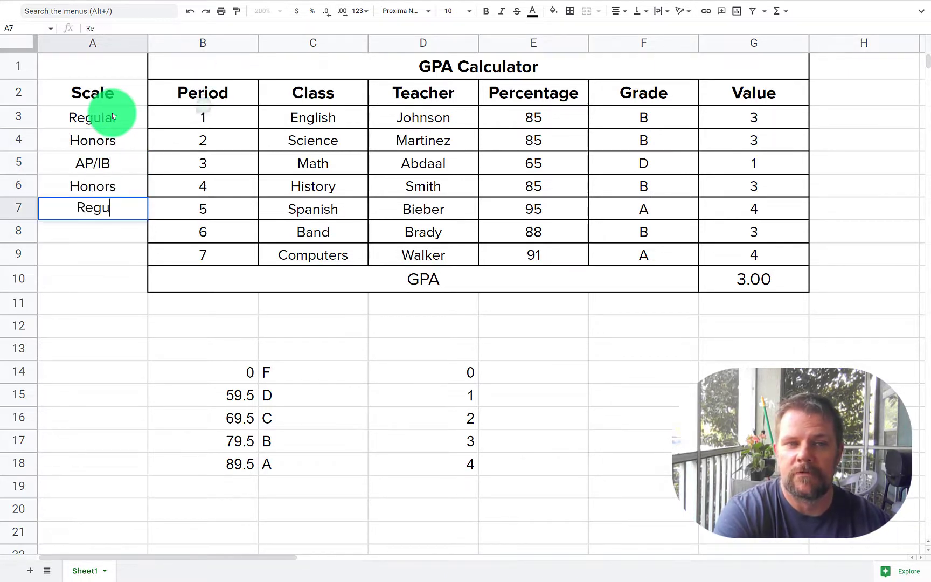
{"action": "key", "text": "Return"}
{"action": "type", "text": "AP/"}
{"action": "key", "text": "Return"}
{"action": "type", "text": "Ap"}
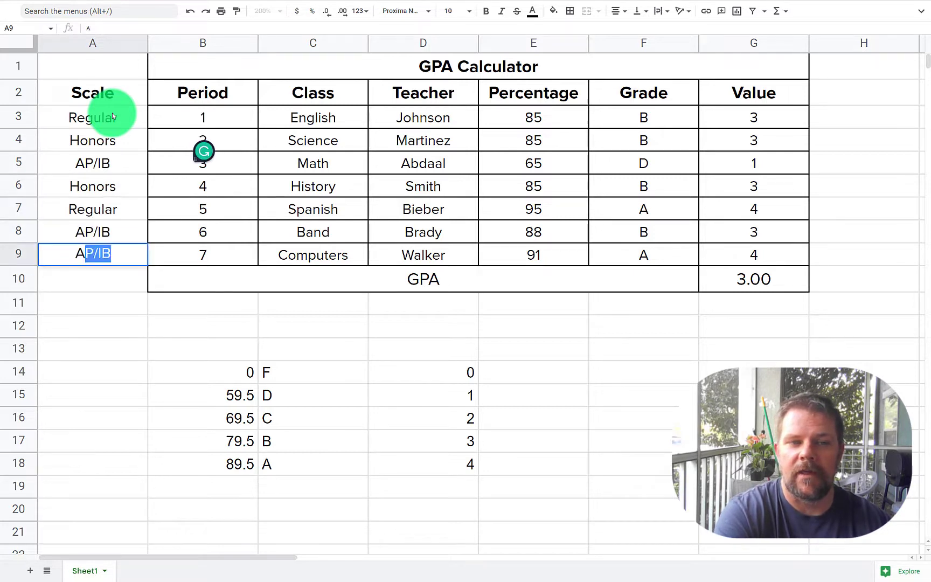
{"action": "key", "text": "BackSpace"}
{"action": "key", "text": "BackSpace"}
{"action": "type", "text": "P"}
{"action": "key", "text": "Return"}
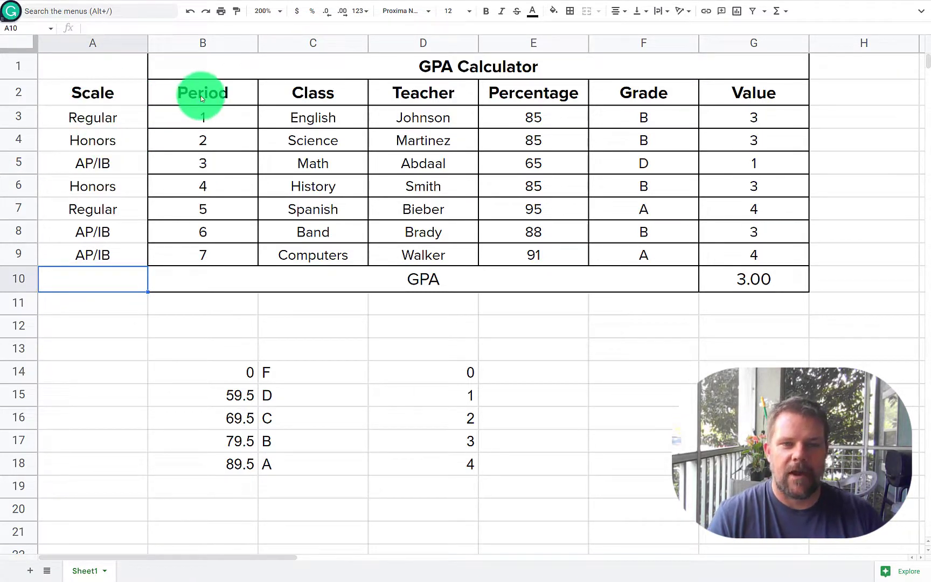
Copy the formatting of the Period column, B2:B9, onto the Scale column, A2:A9
{"action": "left_click_drag", "start_coordinate": [198, 92], "coordinate": [209, 252]}
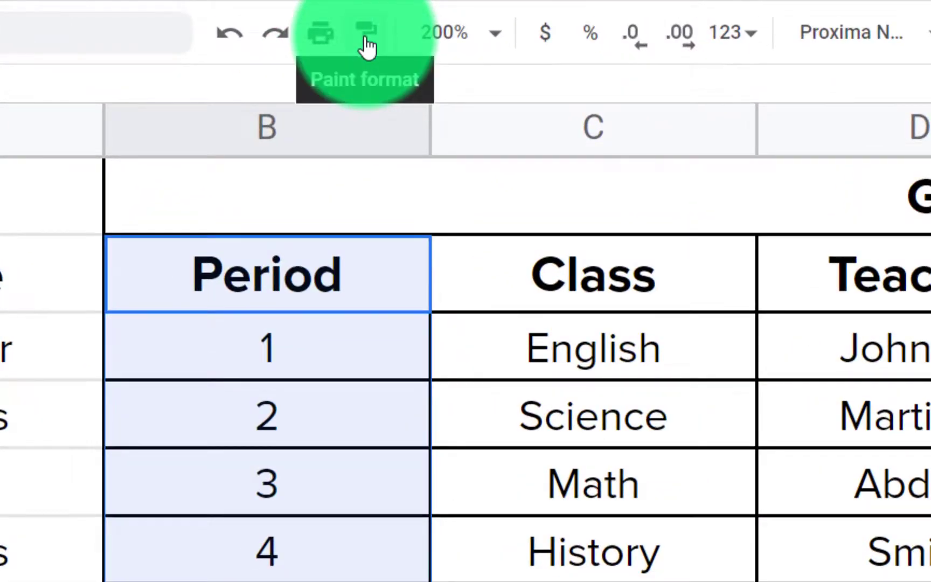
{"action": "left_click", "coordinate": [367, 45]}
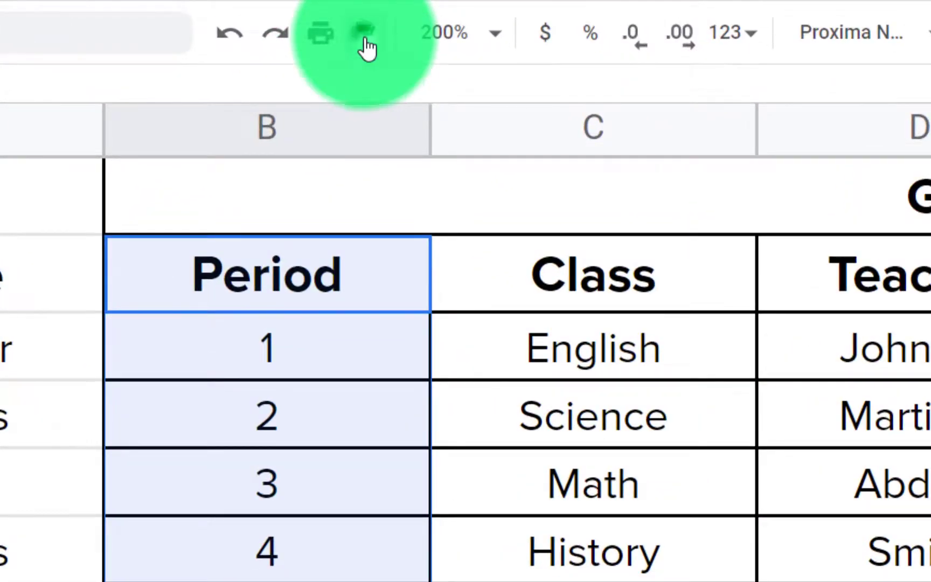
{"action": "mouse_move", "coordinate": [29, 312]}
{"action": "left_mouse_down"}
{"action": "mouse_move", "coordinate": [119, 162]}
{"action": "mouse_move", "coordinate": [118, 254]}
{"action": "left_mouse_up"}
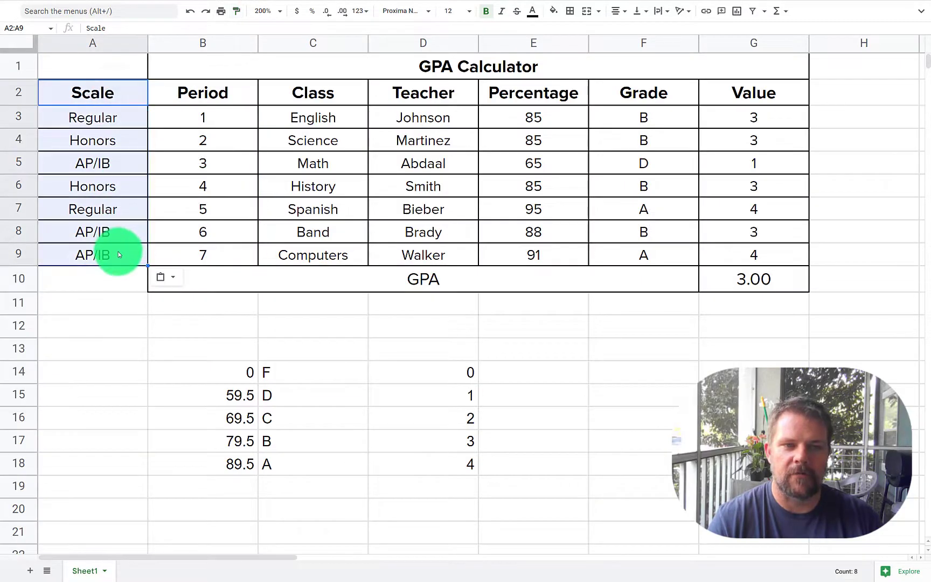
{"action": "left_click", "coordinate": [191, 189]}
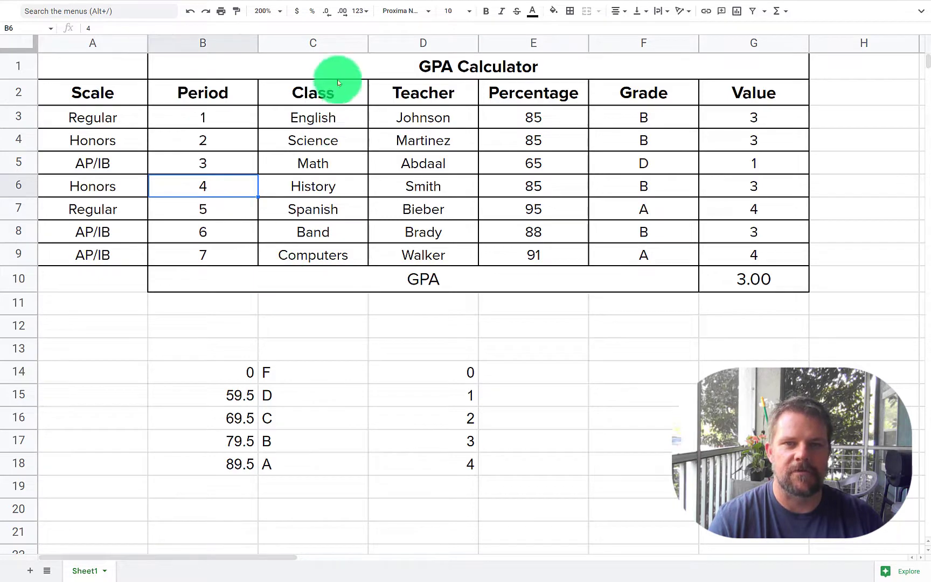
Extend the merged GPA Calculator title across A1:G1 and the merged GPA label across A10:F10
{"action": "left_click_drag", "start_coordinate": [203, 63], "coordinate": [114, 66]}
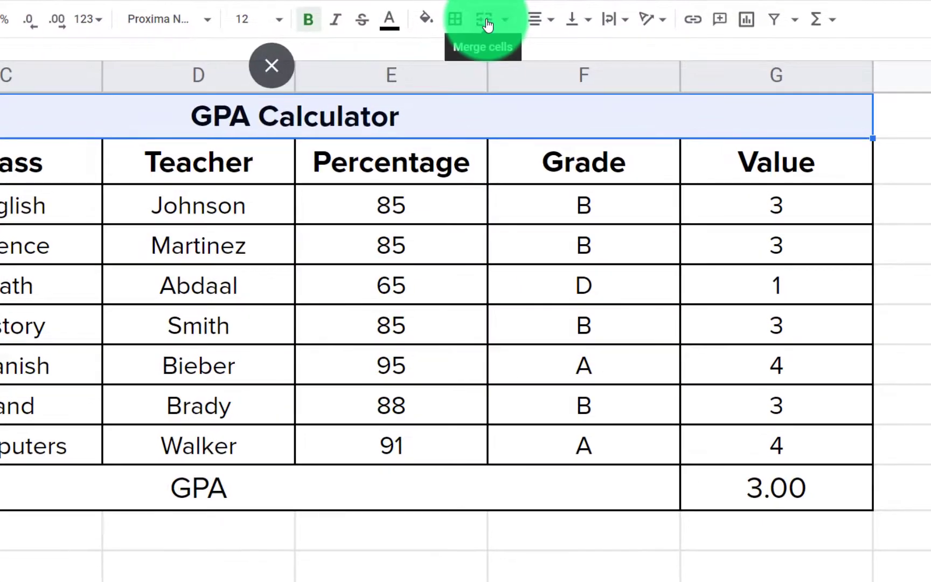
{"action": "left_click", "coordinate": [487, 23]}
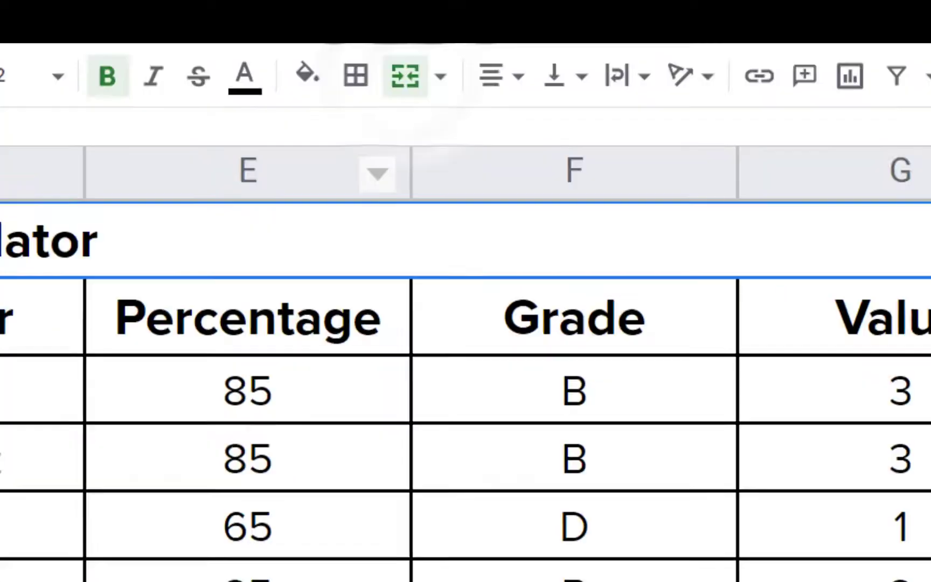
{"action": "left_click_drag", "start_coordinate": [239, 311], "coordinate": [45, 308]}
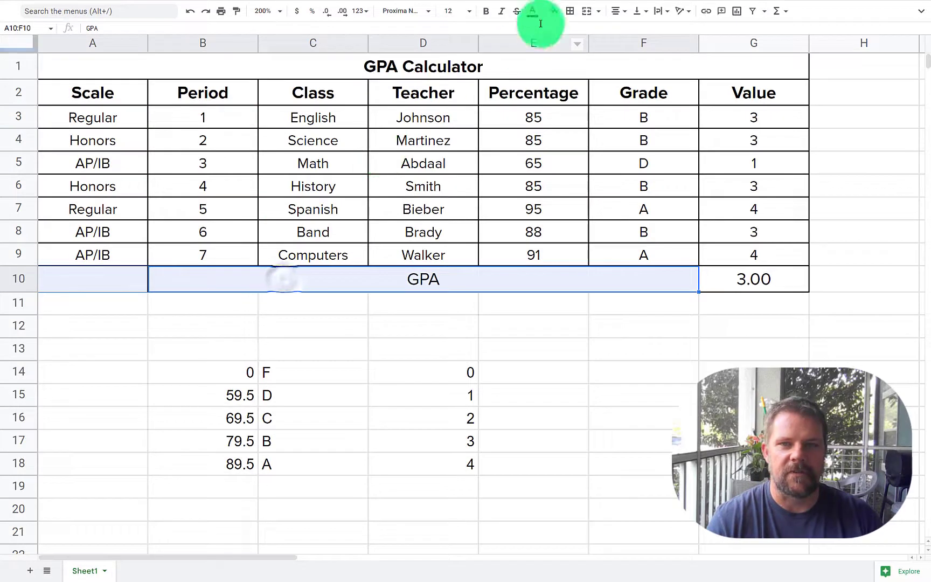
{"action": "left_click", "coordinate": [587, 11]}
{"action": "left_click", "coordinate": [577, 310]}
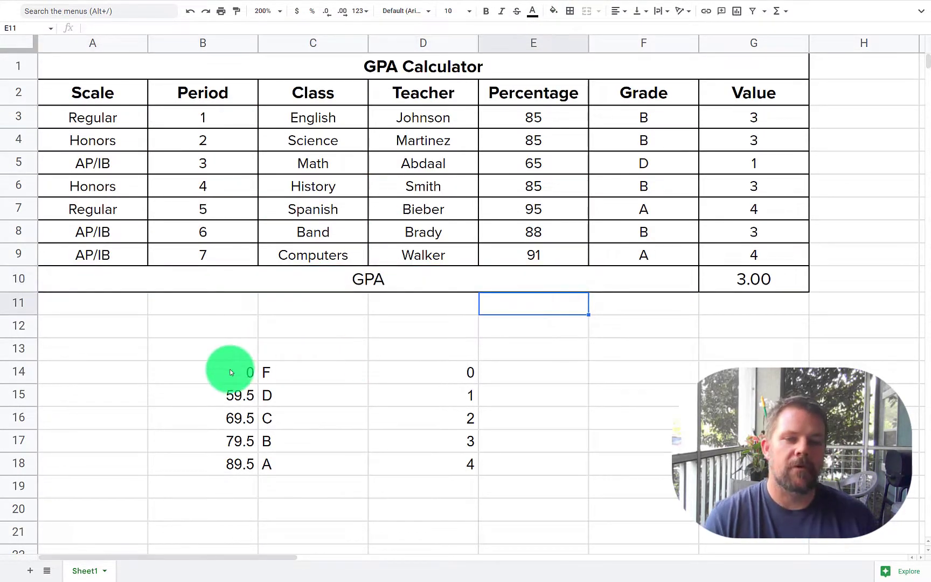
Add the headings Percentage, Letter and Value above the grade lookup table in B13:D13
{"action": "left_click_drag", "start_coordinate": [231, 370], "coordinate": [449, 468]}
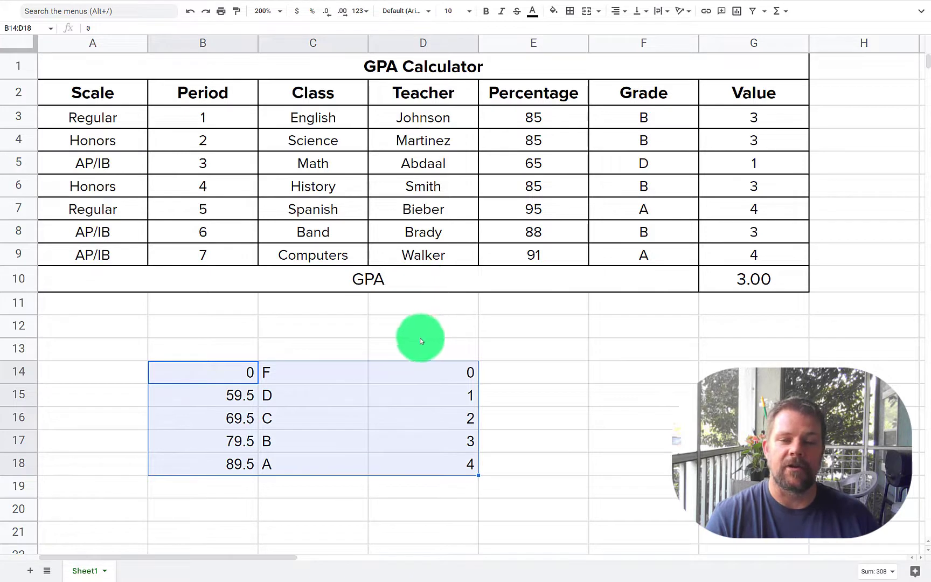
{"action": "left_click", "coordinate": [231, 351]}
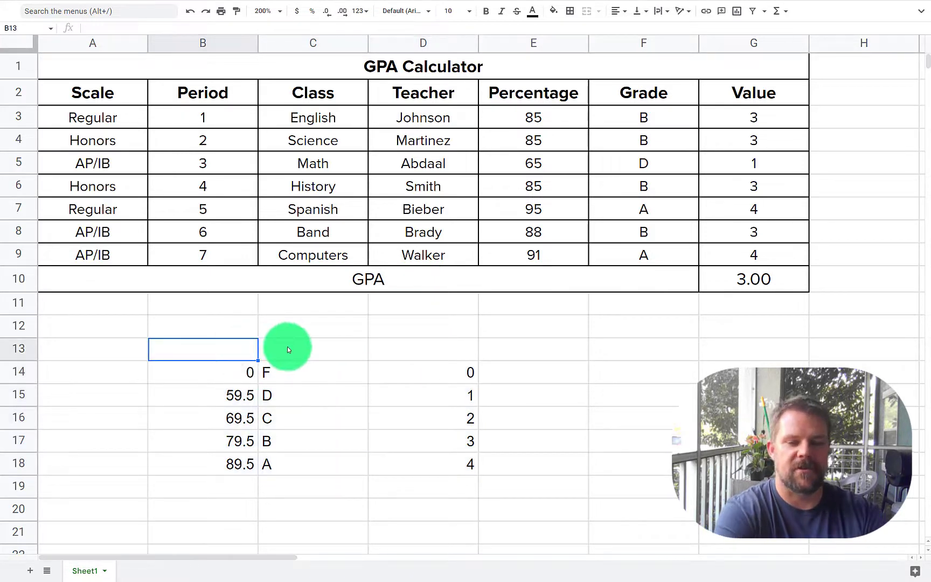
{"action": "type", "text": "Percentage"}
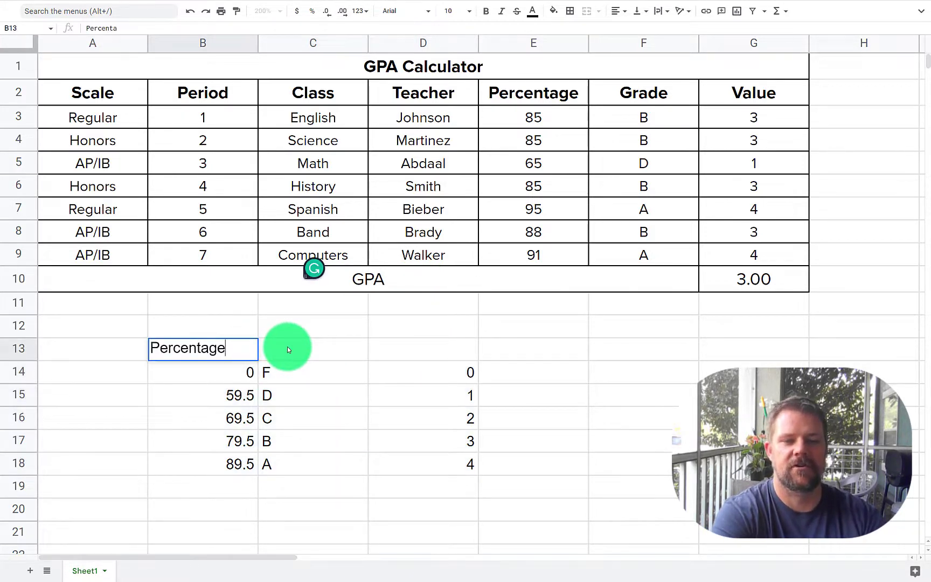
{"action": "key", "text": "Tab"}
{"action": "type", "text": "Letter"}
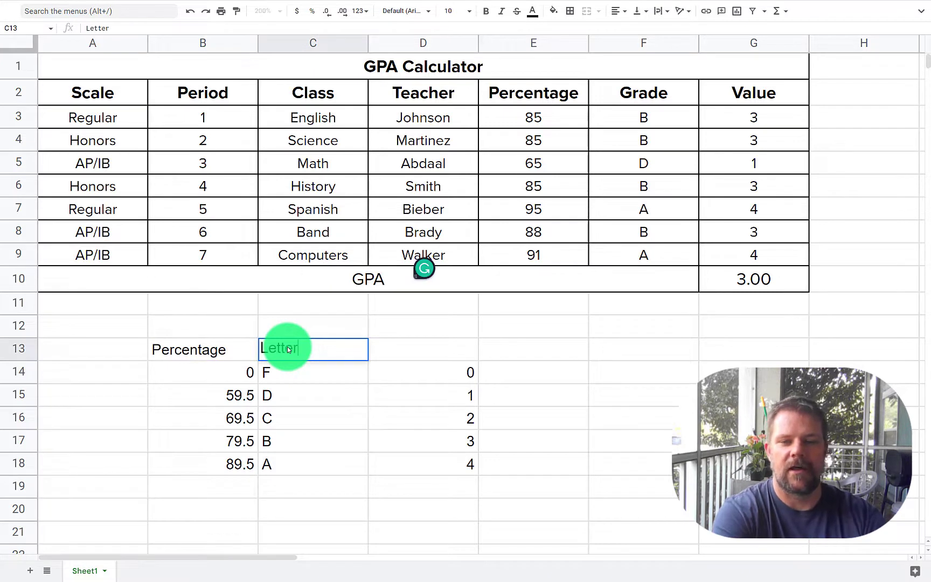
{"action": "key", "text": "Tab"}
{"action": "type", "text": "Value"}
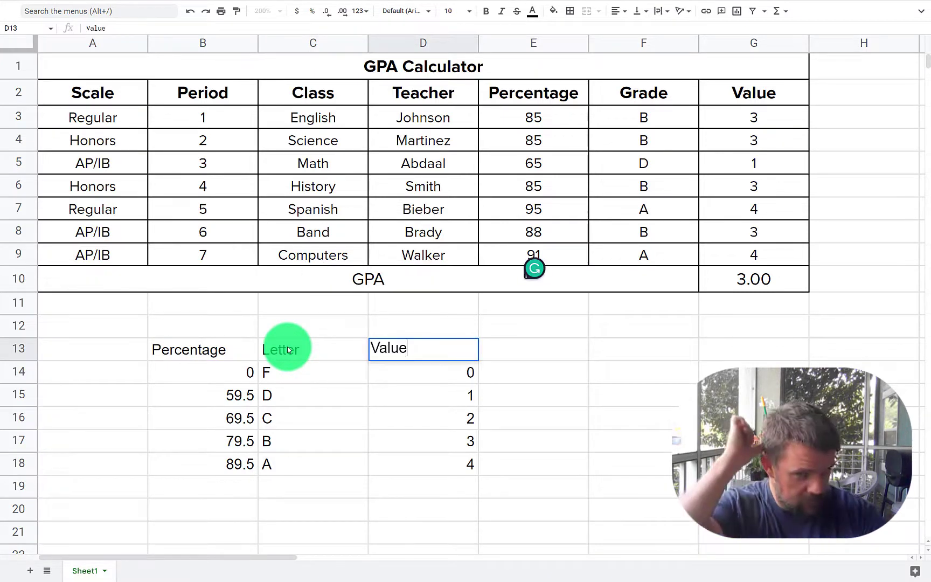
Change the Letter heading in C13 to Grade
{"action": "left_click", "coordinate": [301, 347]}
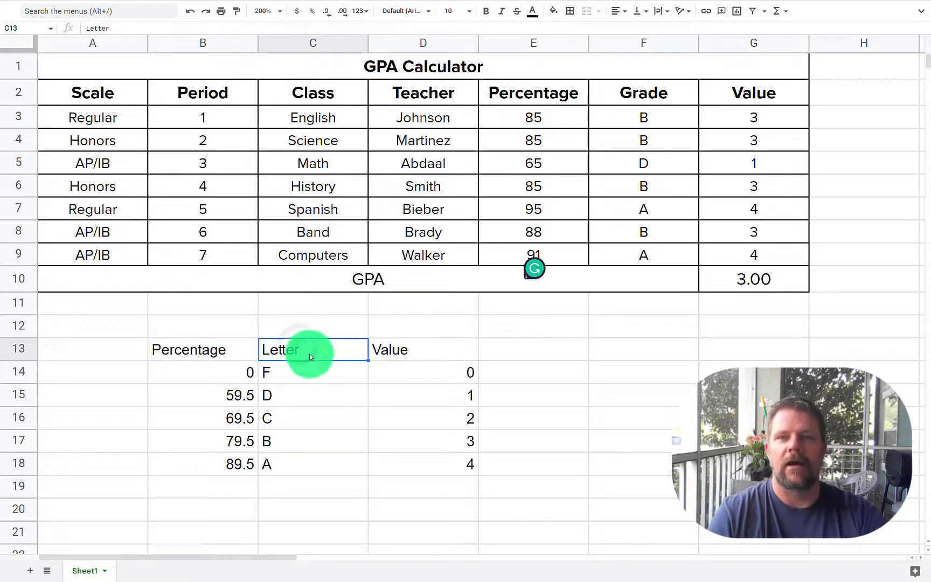
{"action": "type", "text": "Grade"}
{"action": "key", "text": "Tab"}
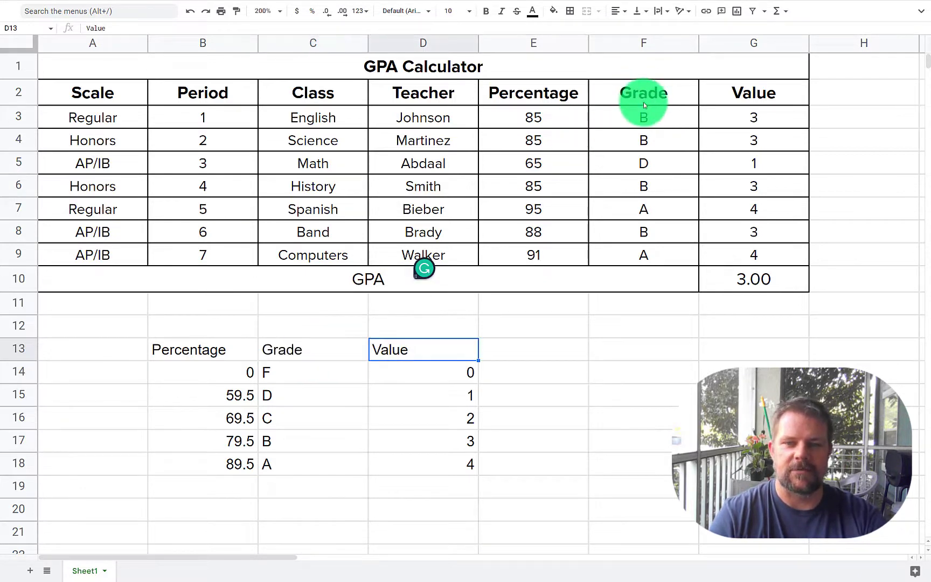
Replace the Value heading in D13 with Regular, and add the headings Honors in E13 and AP/IB in F13
{"action": "left_click", "coordinate": [521, 355]}
{"action": "left_click", "coordinate": [618, 348]}
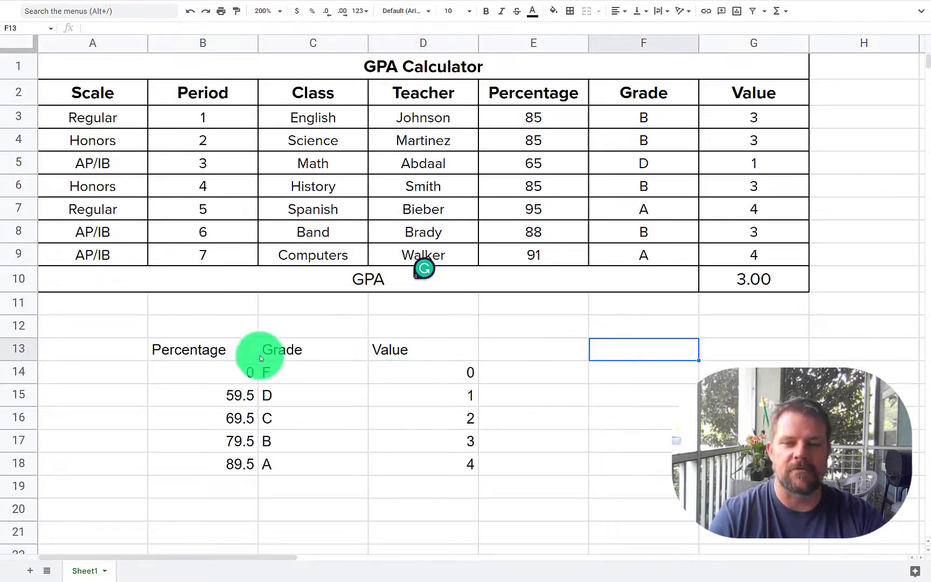
{"action": "left_click", "coordinate": [422, 354]}
{"action": "type", "text": "Regul"}
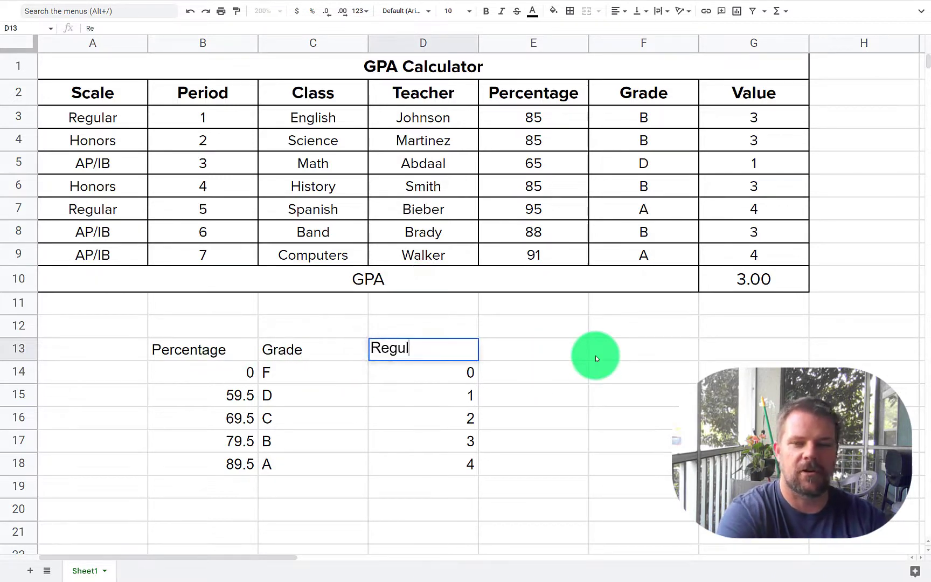
{"action": "type", "text": "ar"}
{"action": "key", "text": "Tab"}
{"action": "type", "text": "Honors"}
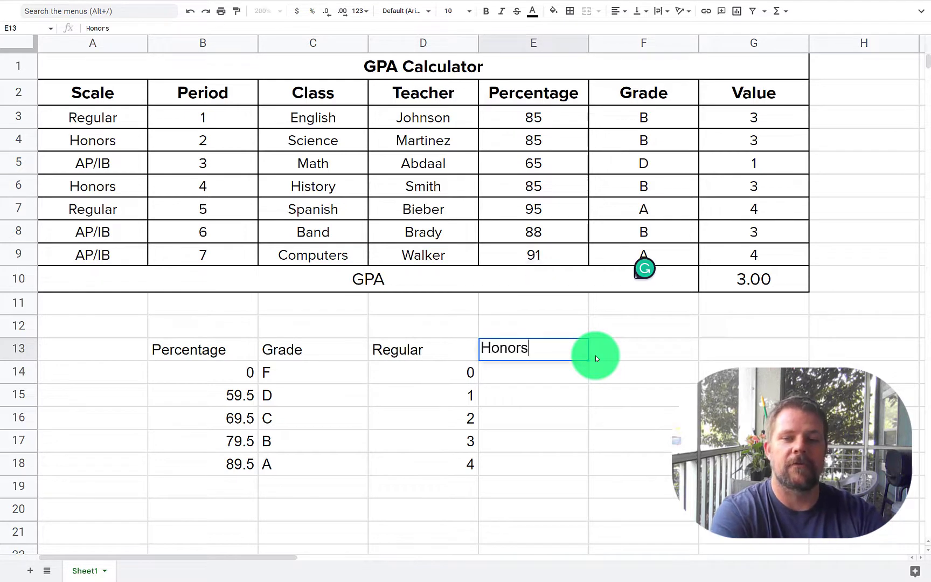
{"action": "key", "text": "Tab"}
{"action": "type", "text": "AP?"}
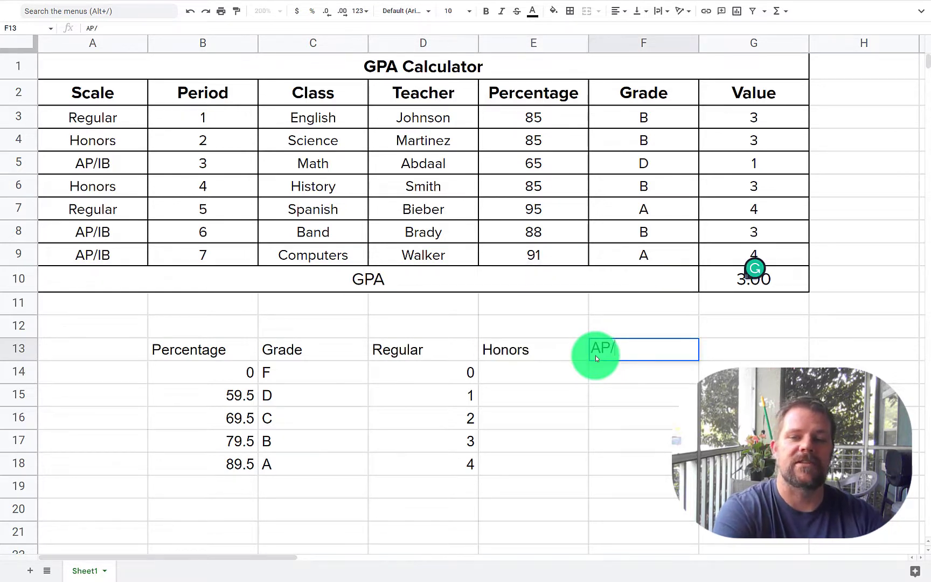
{"action": "type", "text": "IB"}
{"action": "key", "text": "Return"}
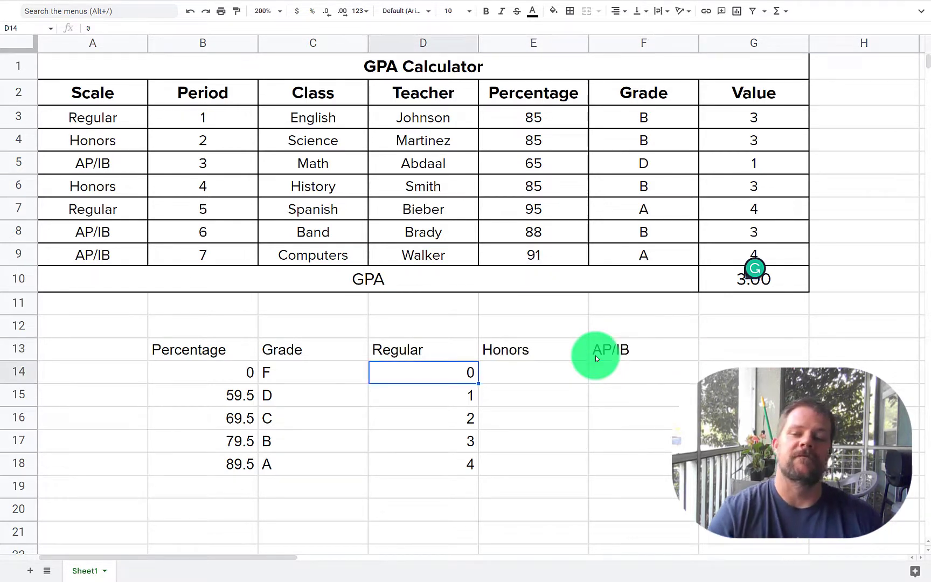
{"action": "left_click_drag", "start_coordinate": [122, 120], "coordinate": [116, 250]}
{"action": "left_click_drag", "start_coordinate": [434, 352], "coordinate": [651, 359]}
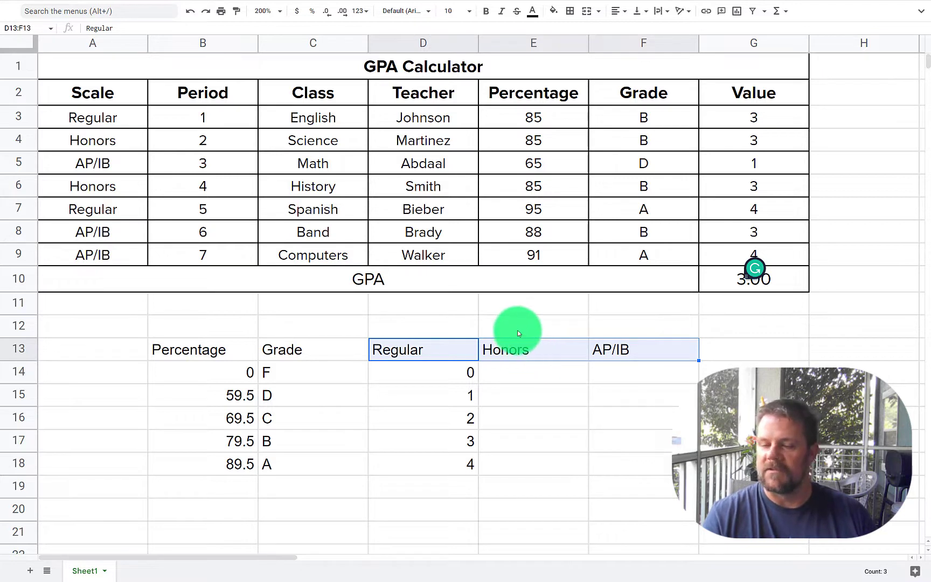
{"action": "left_click", "coordinate": [429, 372]}
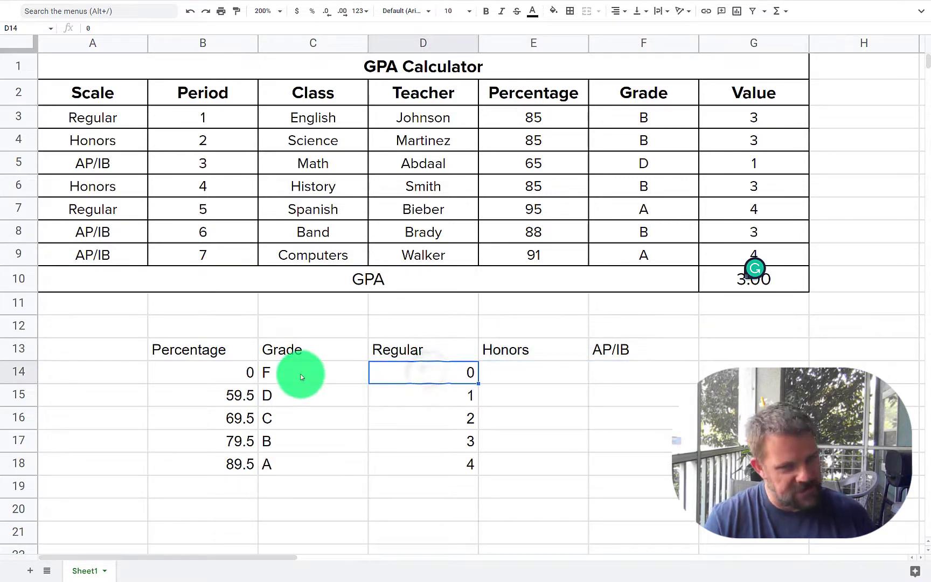
Fill the Regular values 0 for grade F and 1 for grade D across to the Honors and AP/IB columns in E14:F15
{"action": "left_click", "coordinate": [535, 376]}
{"action": "left_click", "coordinate": [592, 357]}
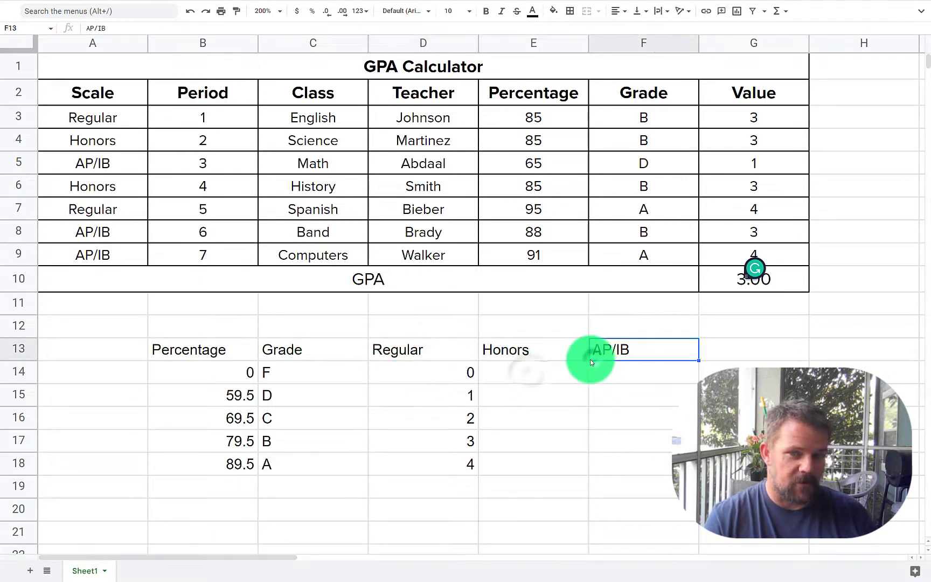
{"action": "left_click", "coordinate": [455, 371]}
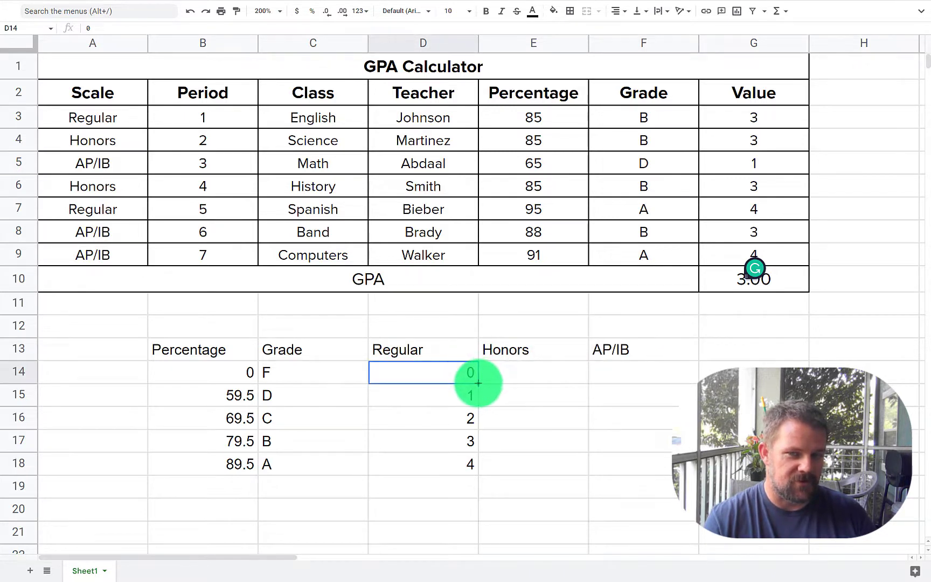
{"action": "left_click_drag", "start_coordinate": [476, 380], "coordinate": [604, 376]}
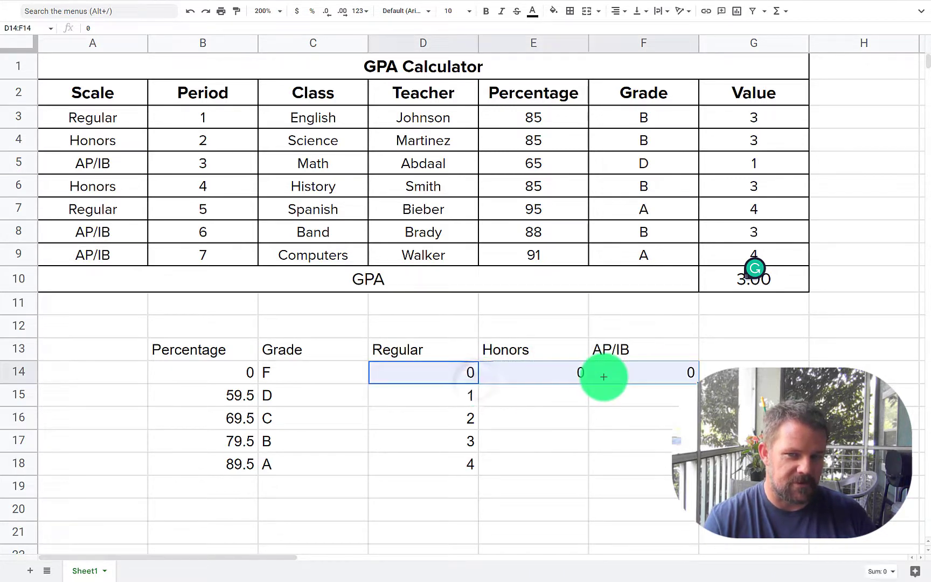
{"action": "left_click", "coordinate": [463, 396]}
{"action": "left_click_drag", "start_coordinate": [478, 406], "coordinate": [655, 404]}
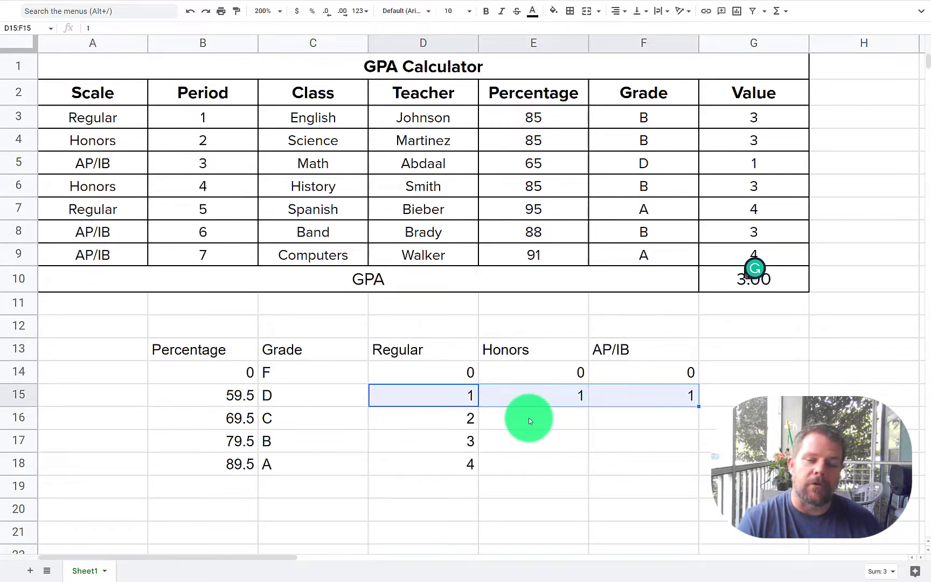
Enter the grade C values 3 for Honors in E16 and 4 for AP/IB in F16
{"action": "left_click", "coordinate": [465, 427]}
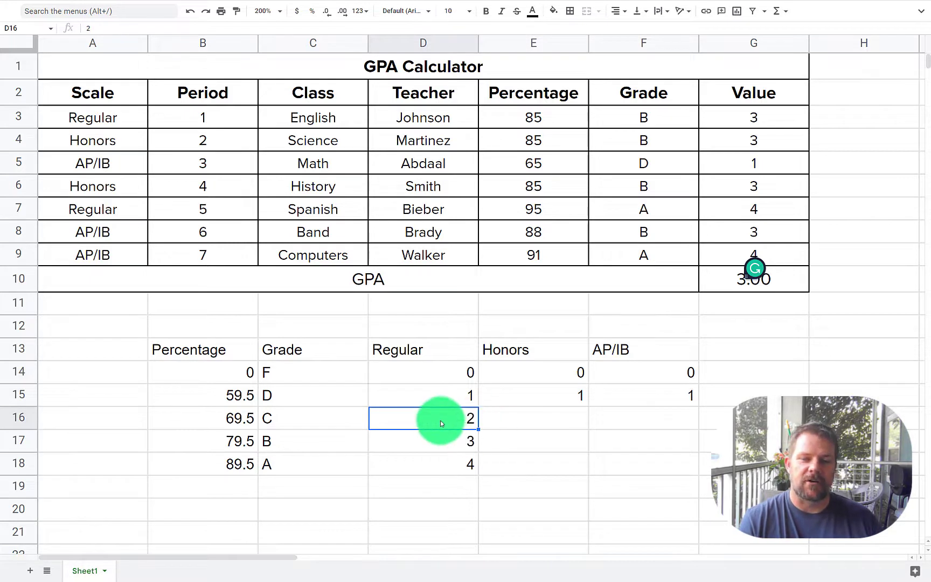
{"action": "left_click", "coordinate": [520, 421]}
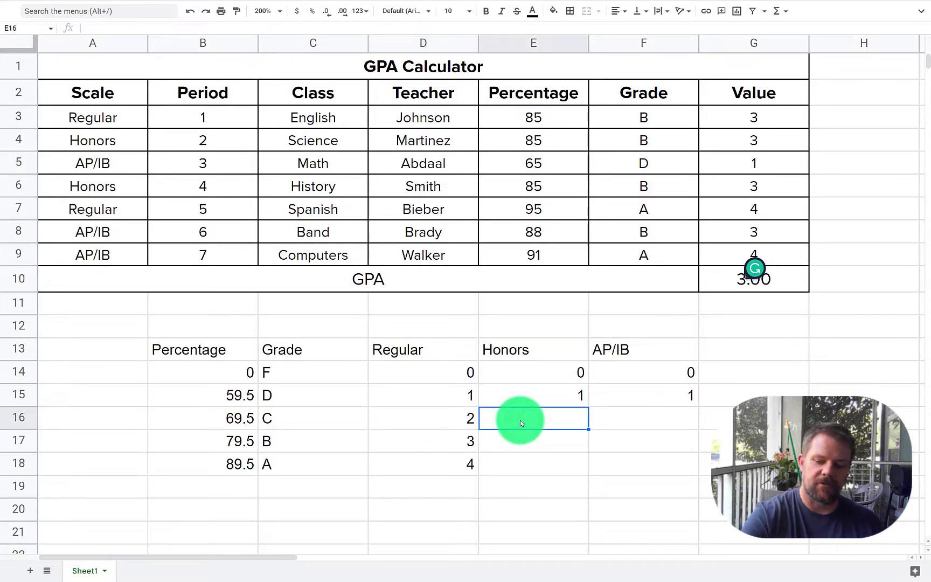
{"action": "type", "text": "3"}
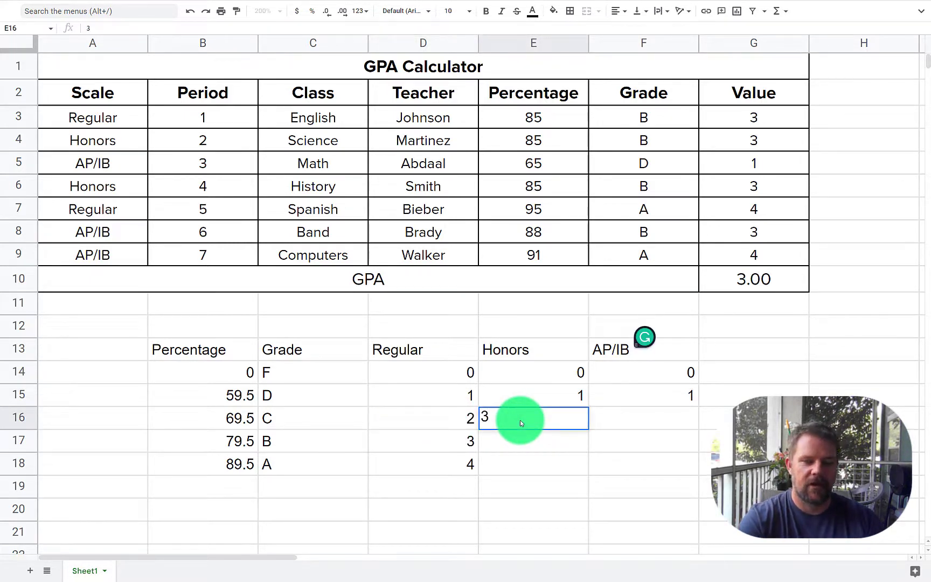
{"action": "key", "text": "Tab"}
{"action": "type", "text": "4"}
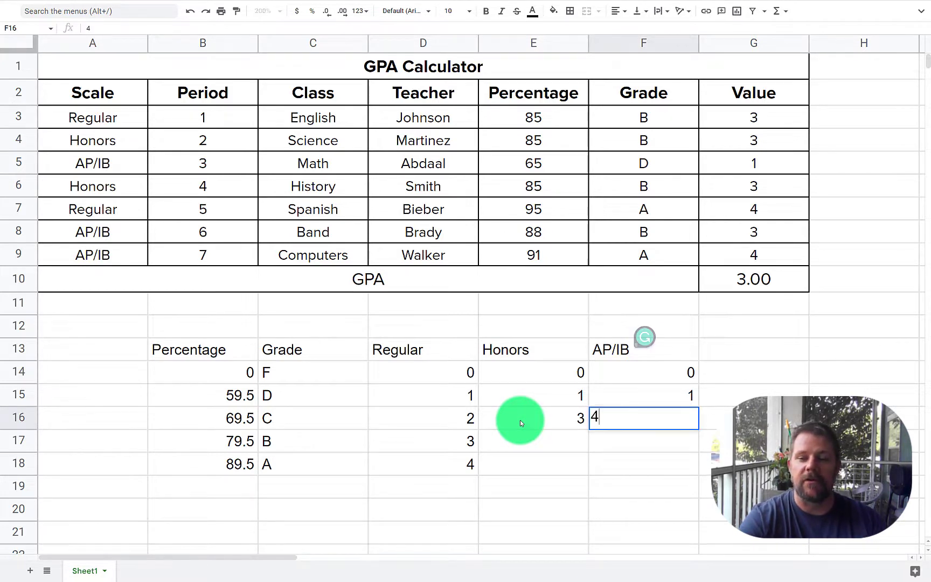
{"action": "key", "text": "Return"}
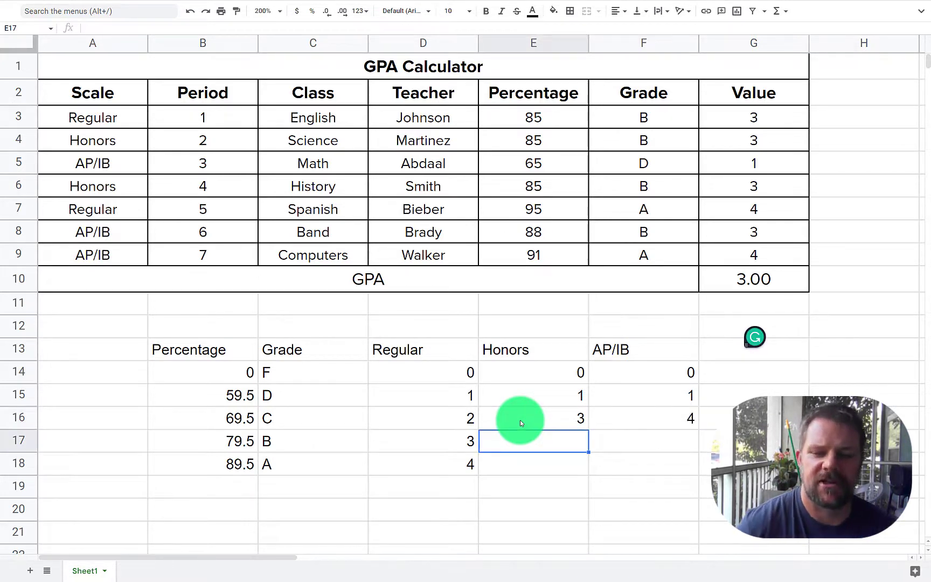
Enter the Honors and AP/IB values 4 and 5 for grade B in E17:F17, and 5 and 6 for grade A in E18:F18
{"action": "left_click", "coordinate": [563, 441]}
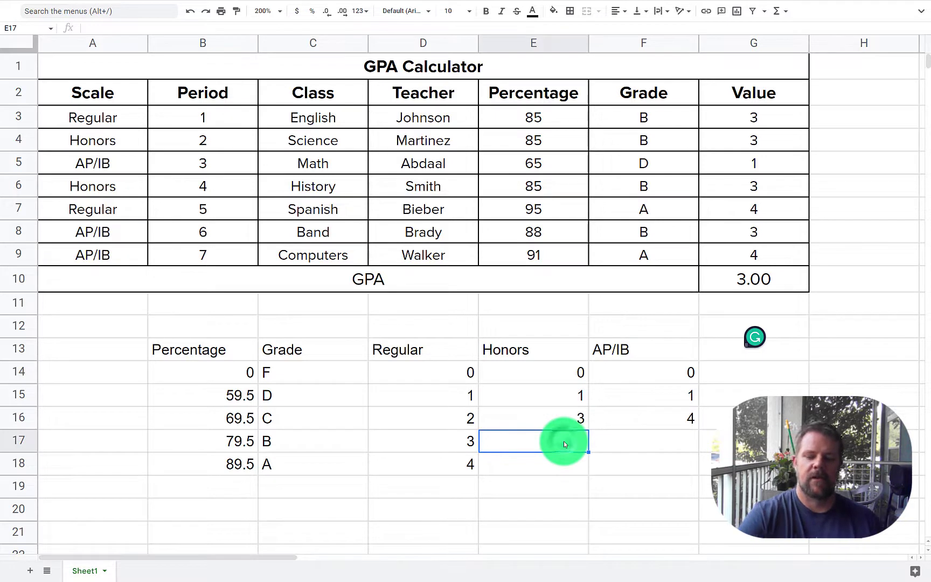
{"action": "type", "text": "4"}
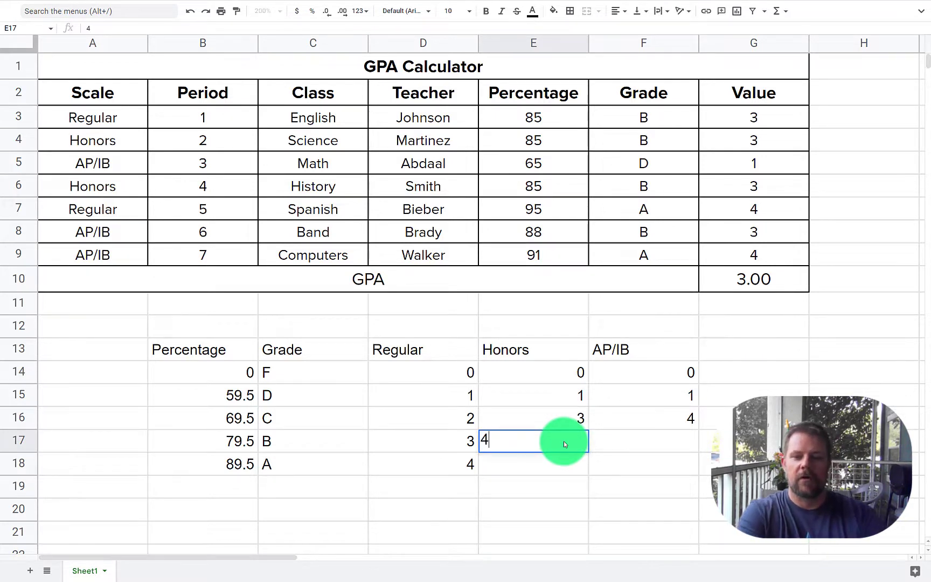
{"action": "key", "text": "Tab"}
{"action": "type", "text": "5"}
{"action": "key", "text": "Return"}
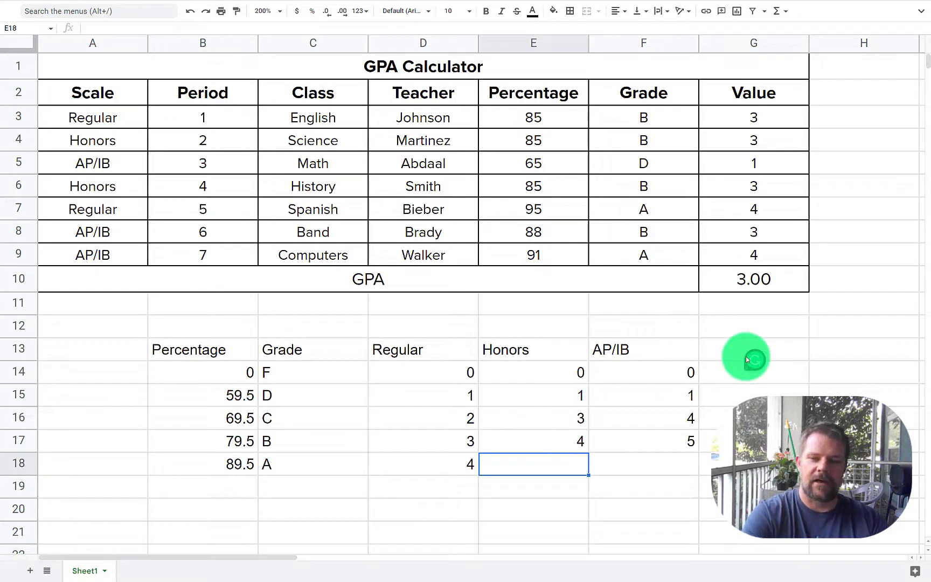
{"action": "type", "text": "5"}
{"action": "key", "text": "Tab"}
{"action": "type", "text": "6"}
{"action": "key", "text": "Return"}
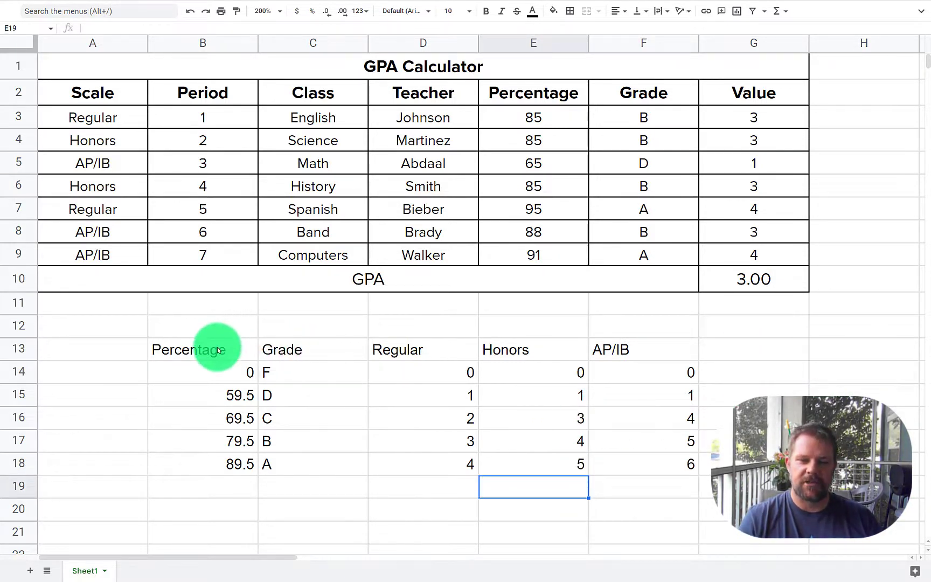
{"action": "left_click_drag", "start_coordinate": [219, 349], "coordinate": [655, 458]}
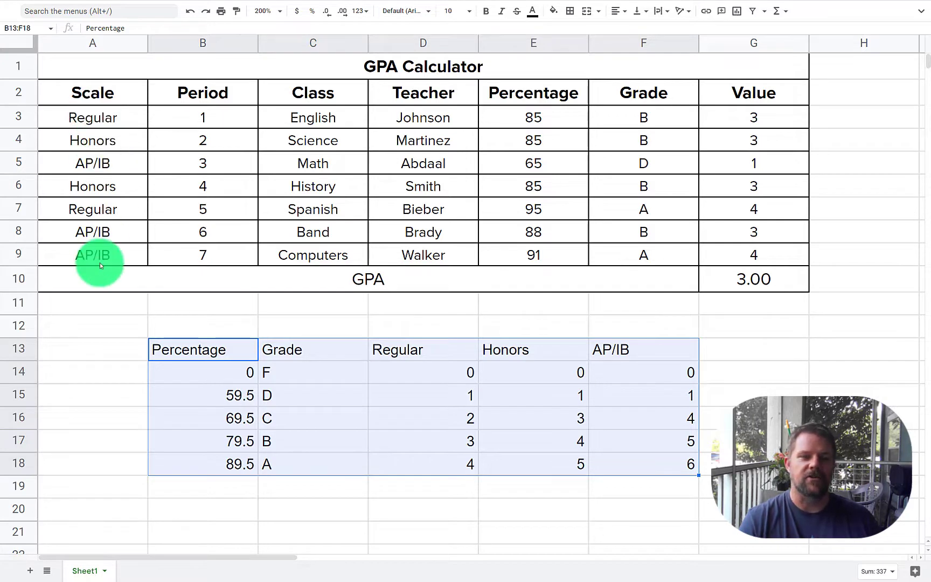
Wrap the VLOOKUP formula in G3 in an IFS function with A3=D13 as the first condition
{"action": "left_click", "coordinate": [749, 120]}
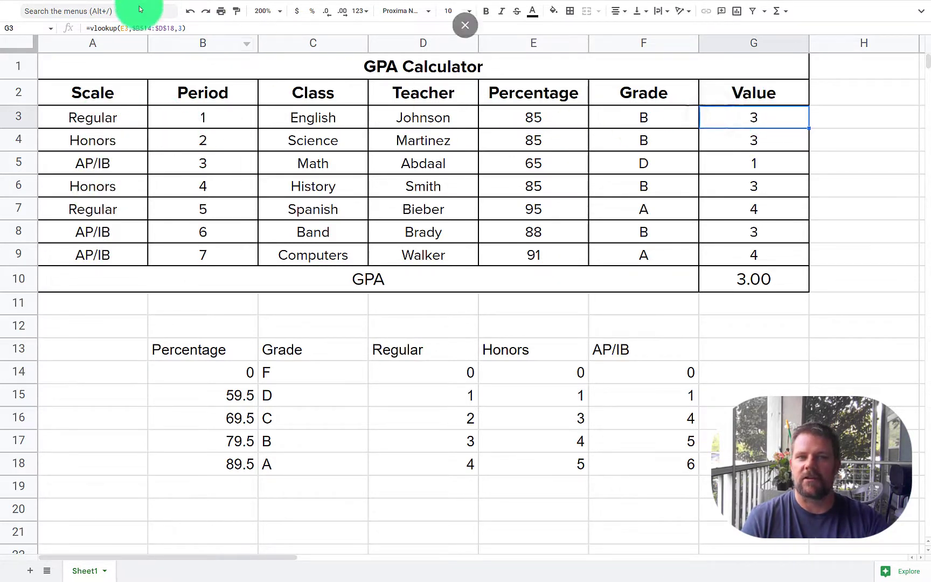
{"action": "left_click", "coordinate": [90, 30]}
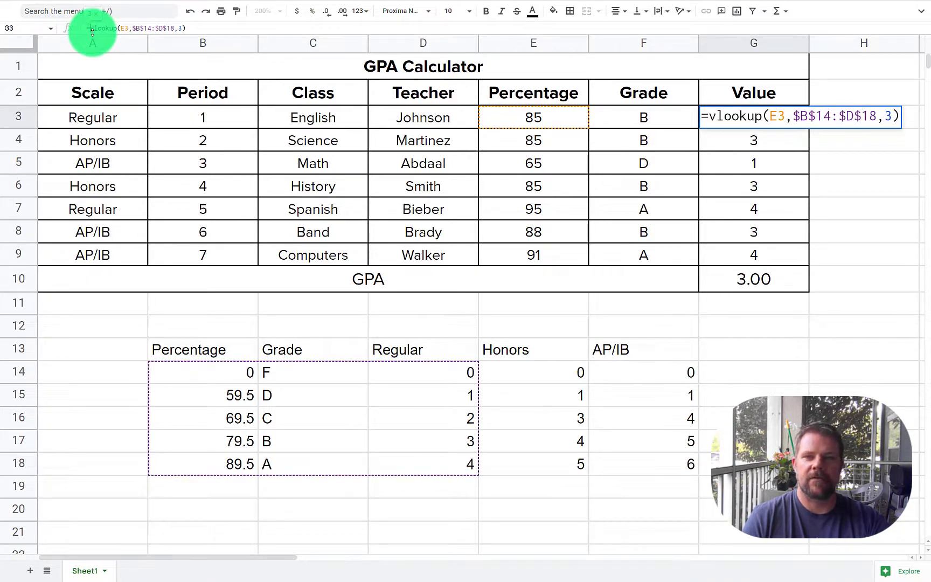
{"action": "left_click", "coordinate": [711, 120]}
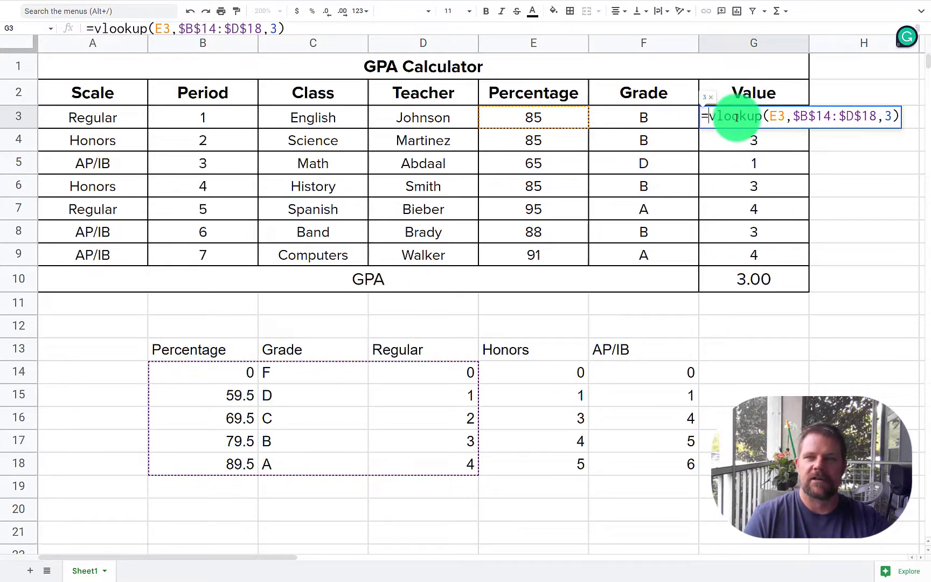
{"action": "type", "text": "ifs"}
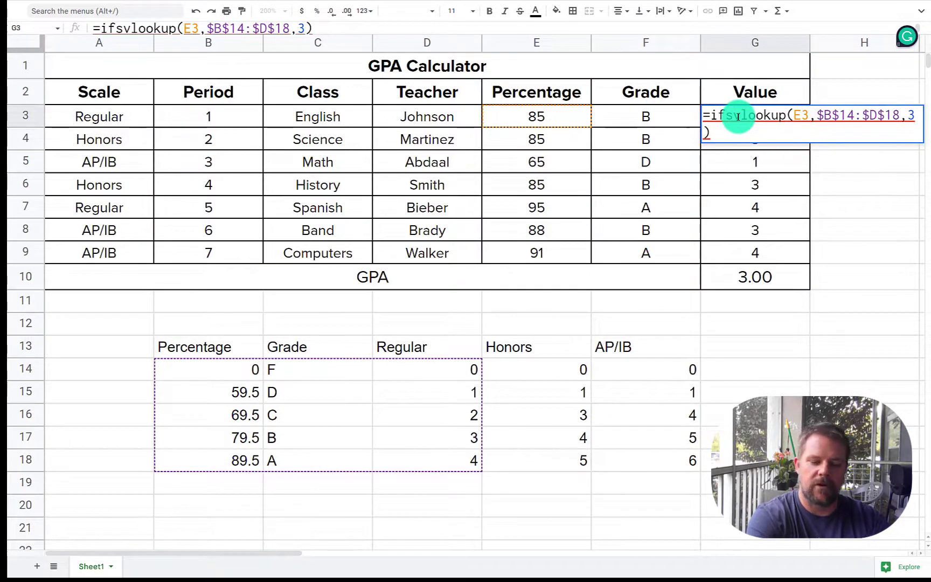
{"action": "type", "text": "("}
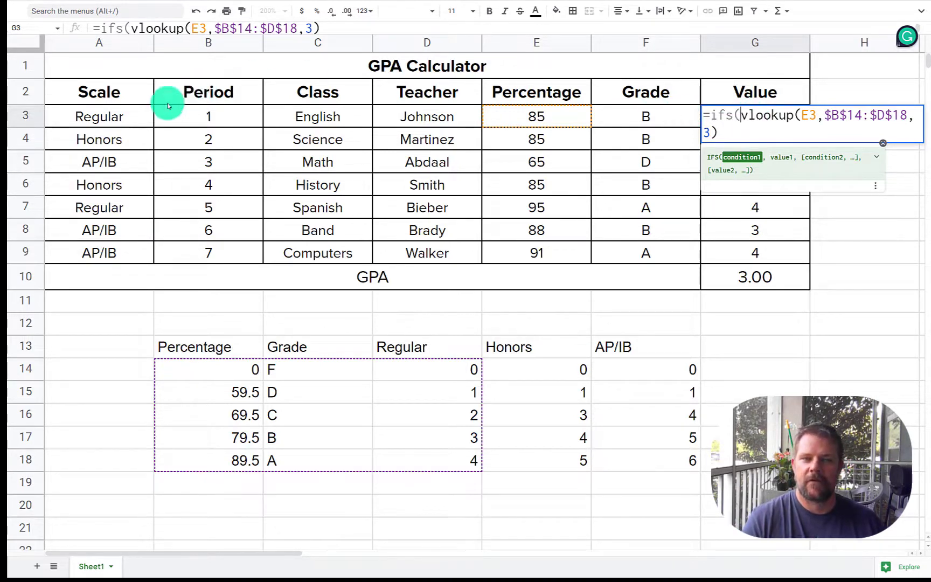
{"action": "left_click", "coordinate": [83, 116]}
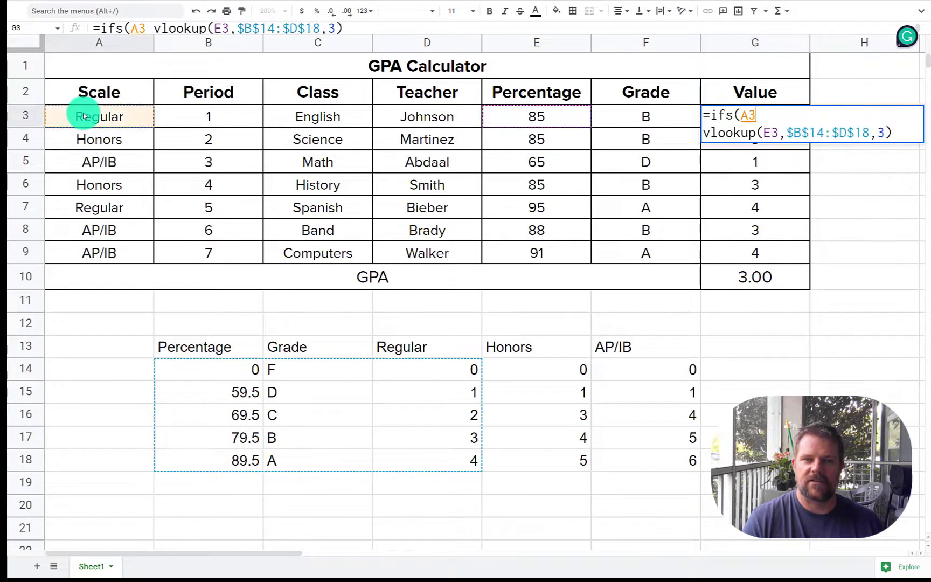
{"action": "type", "text": "="}
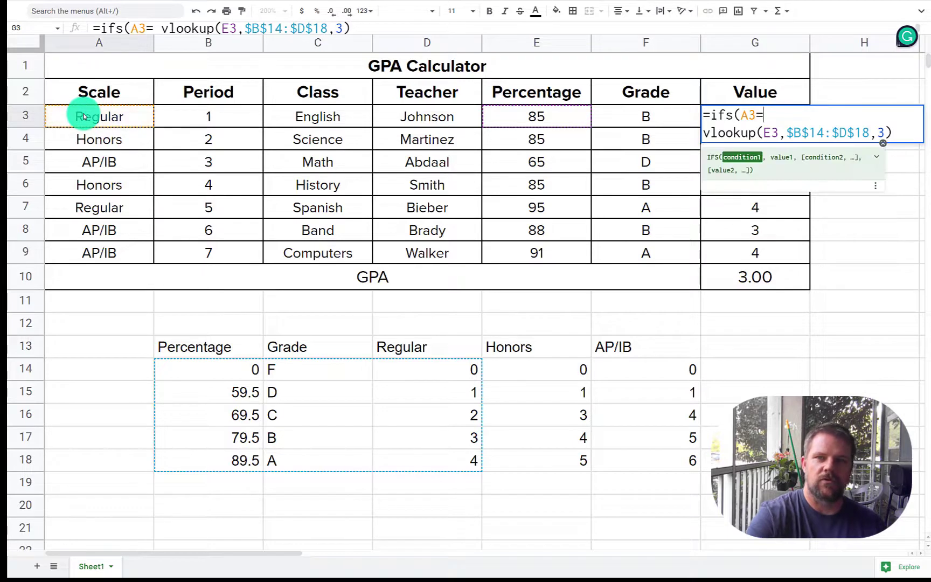
{"action": "left_click", "coordinate": [409, 354]}
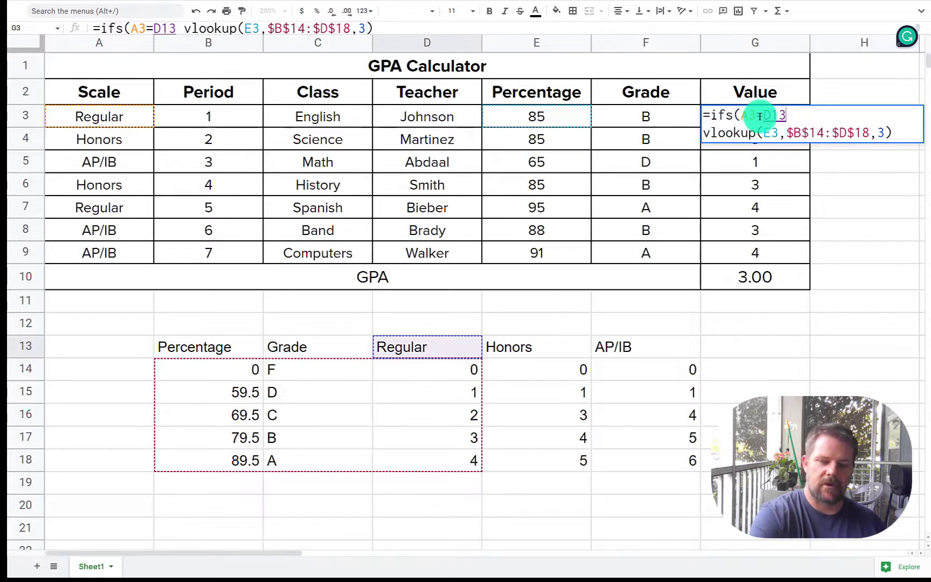
{"action": "type", "text": ","}
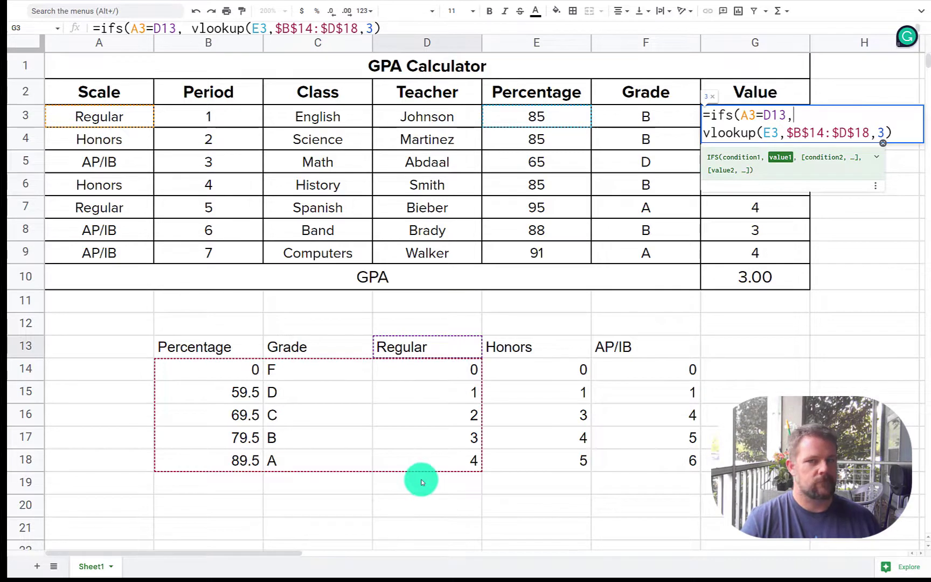
Add A3=E13 as the second IFS condition in the G3 formula and start a VLOOKUP as its value
{"action": "left_click", "coordinate": [896, 132]}
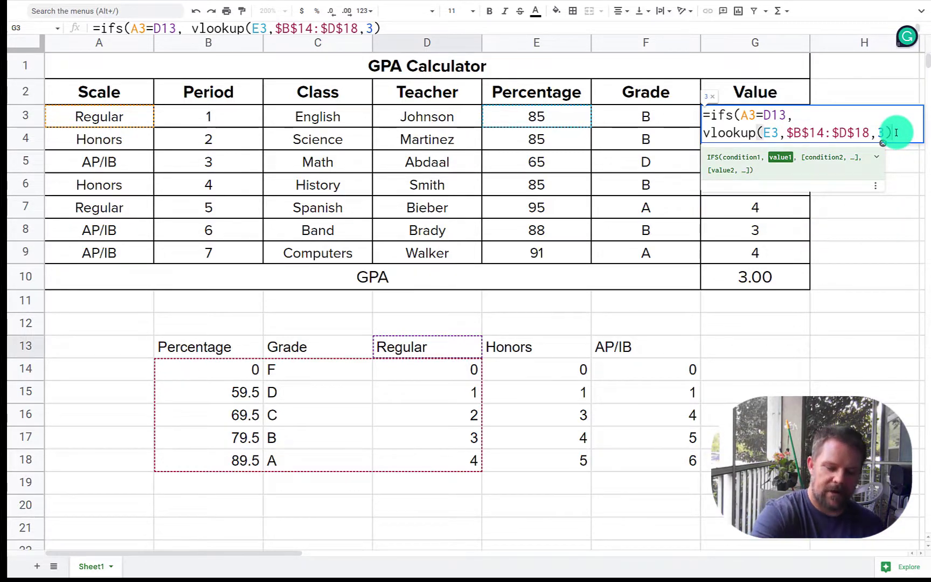
{"action": "type", "text": ","}
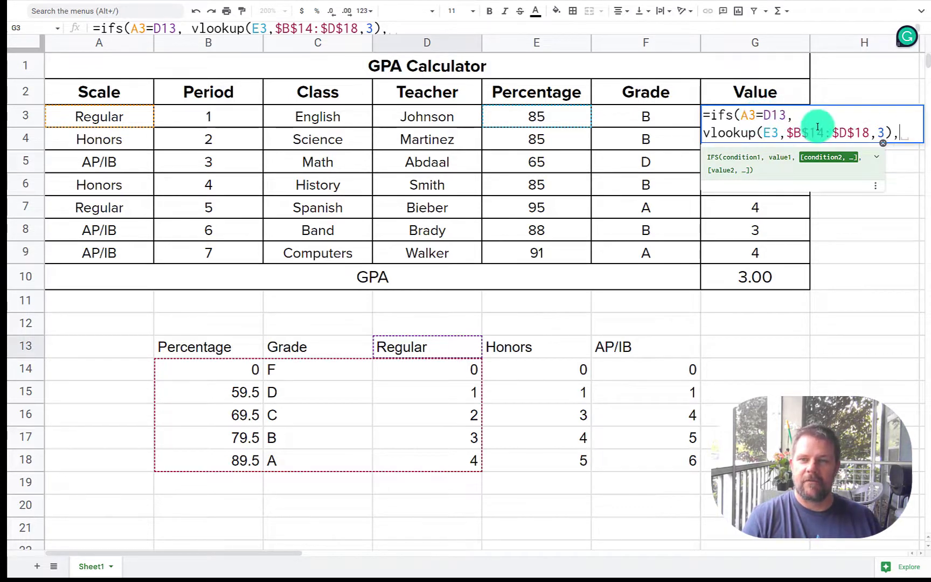
{"action": "left_click", "coordinate": [127, 119]}
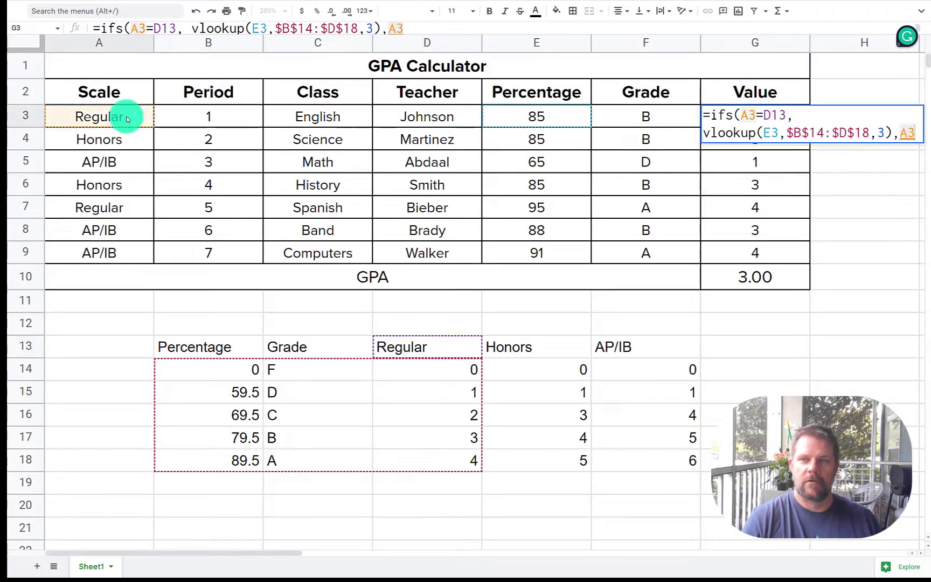
{"action": "type", "text": "="}
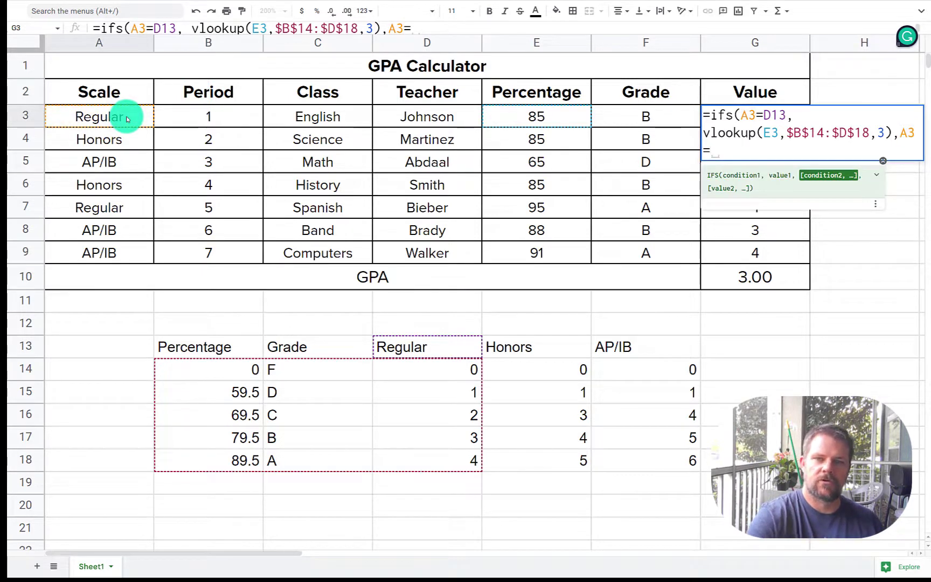
{"action": "left_click", "coordinate": [519, 353]}
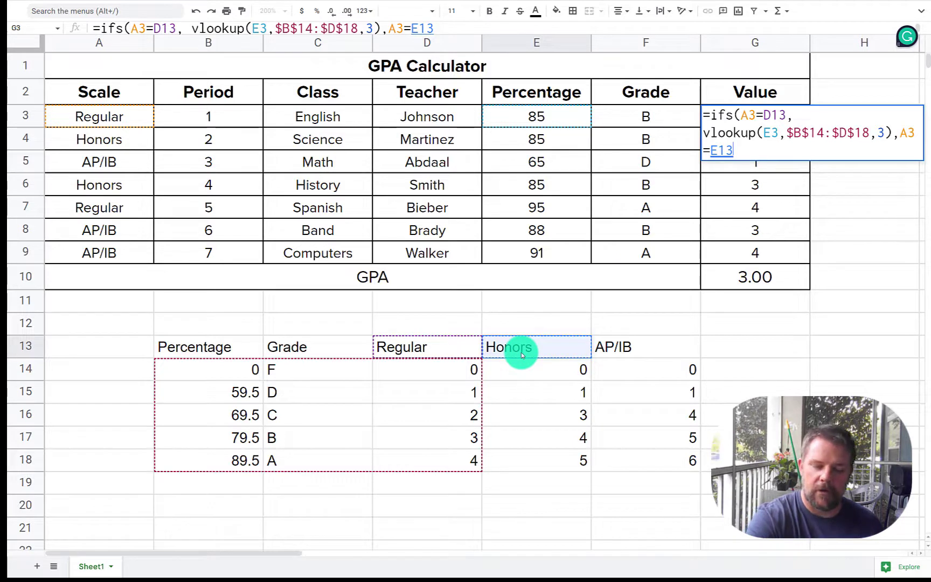
{"action": "type", "text": ","}
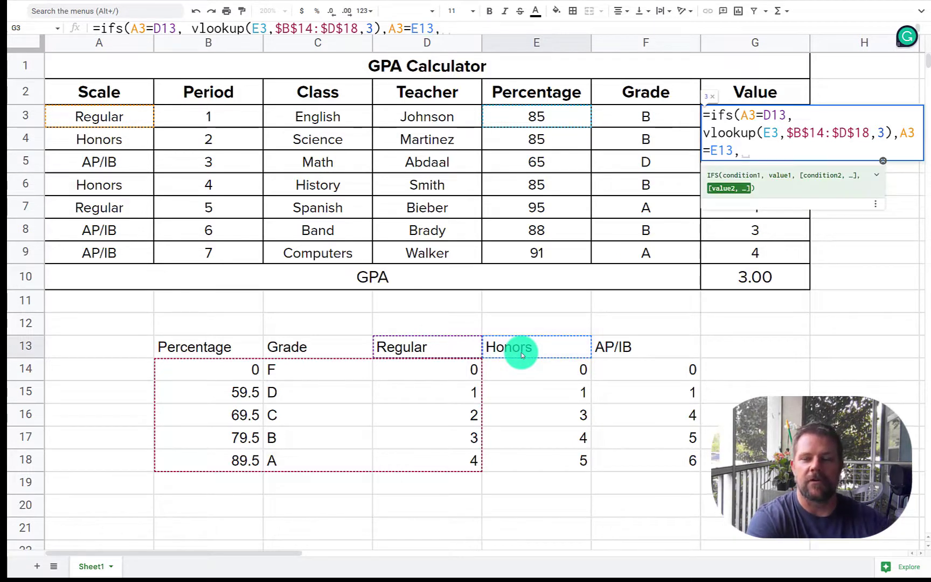
{"action": "type", "text": "vlookup("}
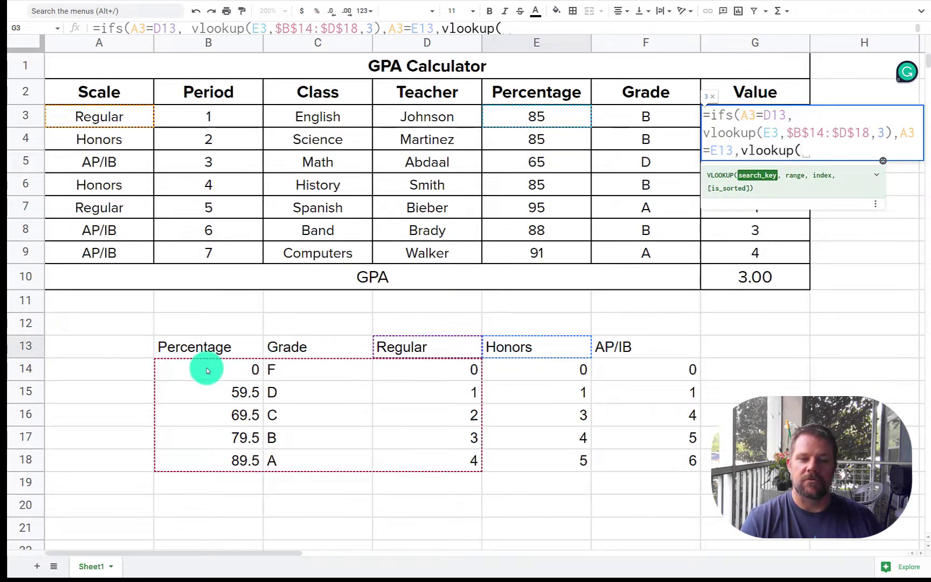
{"action": "left_click", "coordinate": [252, 377]}
{"action": "left_click_drag", "start_coordinate": [253, 381], "coordinate": [526, 462]}
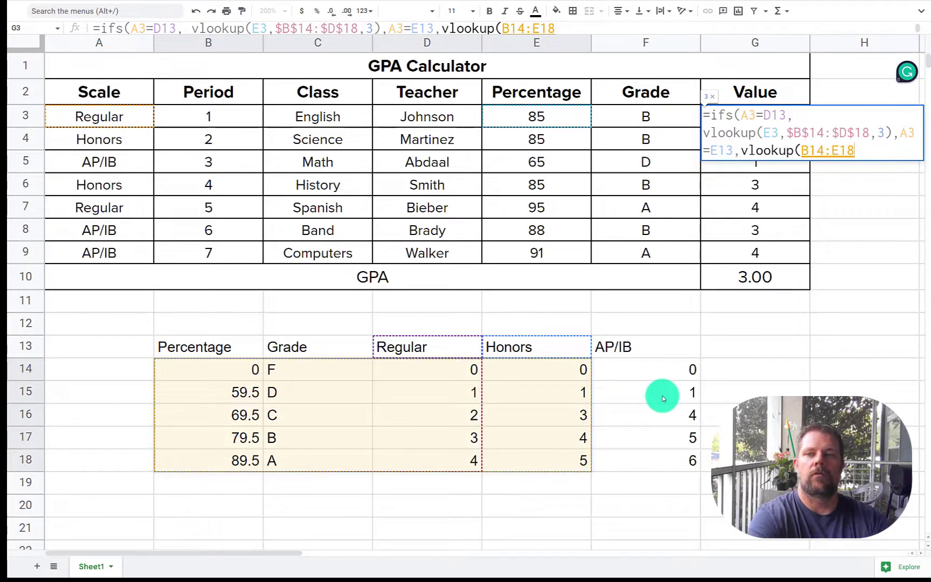
{"action": "key", "text": "BackSpace"}
{"action": "key", "text": "BackSpace"}
{"action": "key", "text": "BackSpace"}
{"action": "key", "text": "BackSpace"}
{"action": "key", "text": "BackSpace"}
{"action": "key", "text": "BackSpace"}
{"action": "key", "text": "BackSpace"}
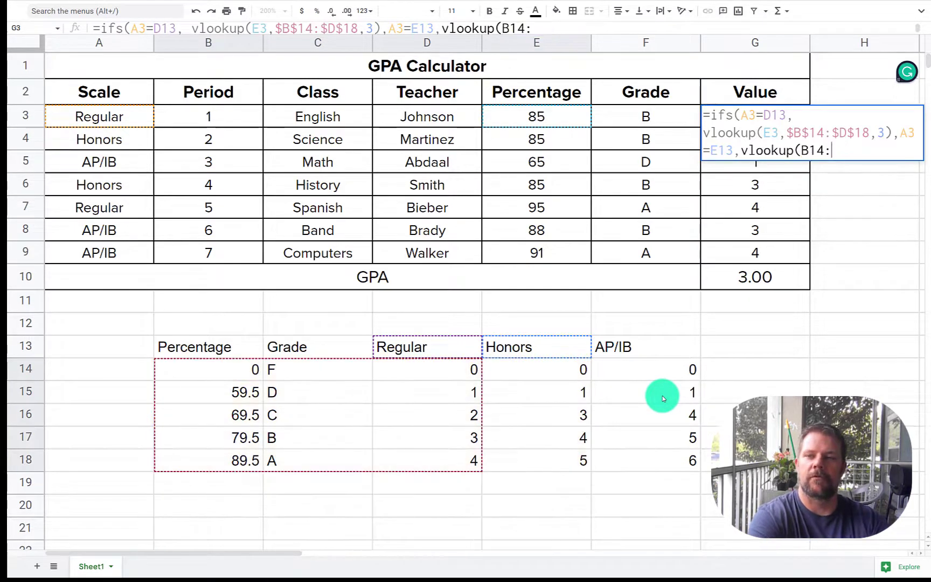
Complete the second VLOOKUP in the G3 formula with search key E3, range B14:E18 and index 4
{"action": "left_click", "coordinate": [538, 118]}
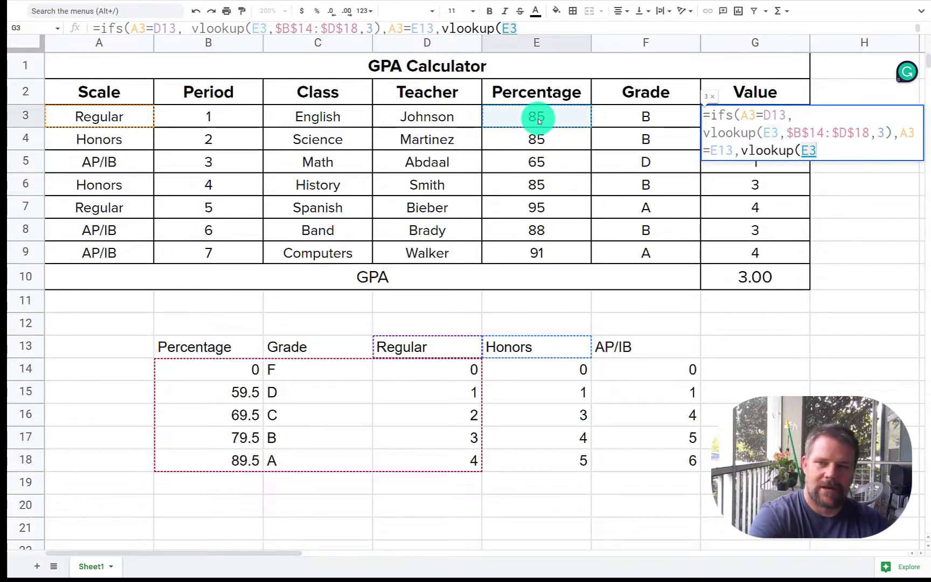
{"action": "type", "text": ","}
{"action": "left_click", "coordinate": [214, 372]}
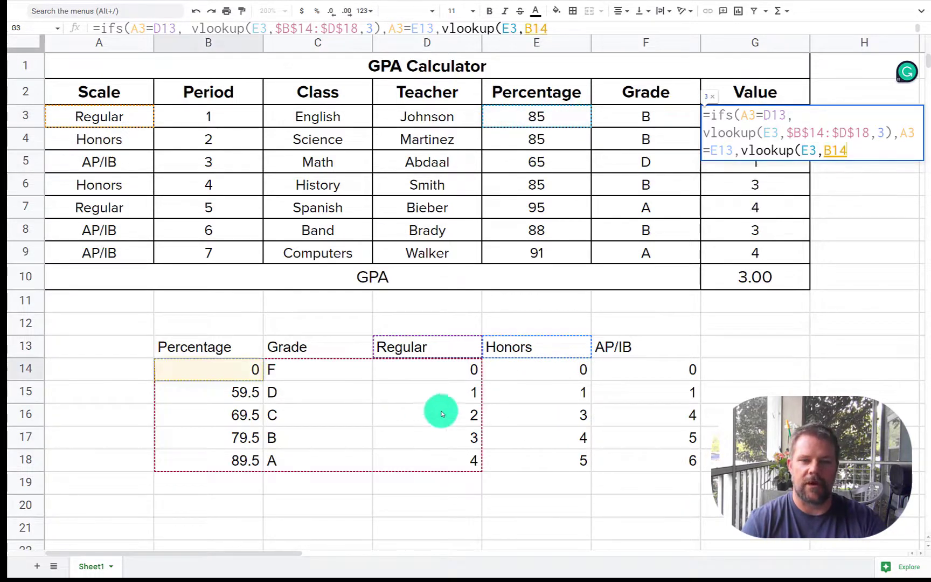
{"action": "left_click_drag", "start_coordinate": [441, 414], "coordinate": [531, 462]}
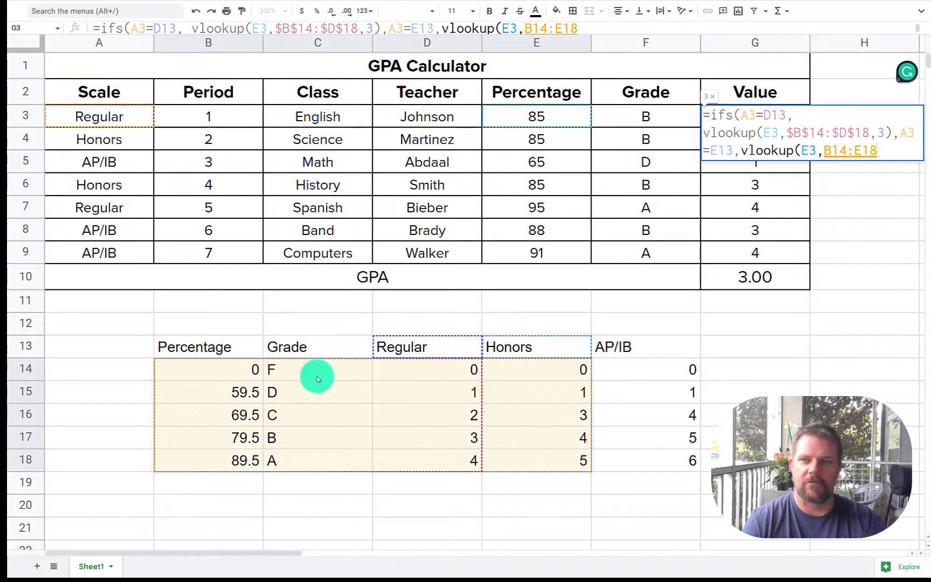
{"action": "type", "text": ",4"}
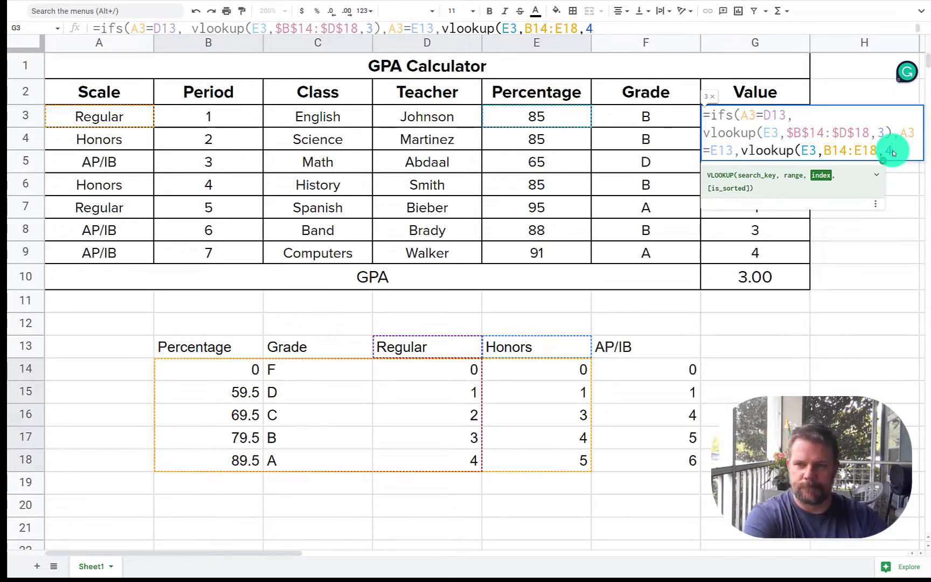
{"action": "type", "text": ")"}
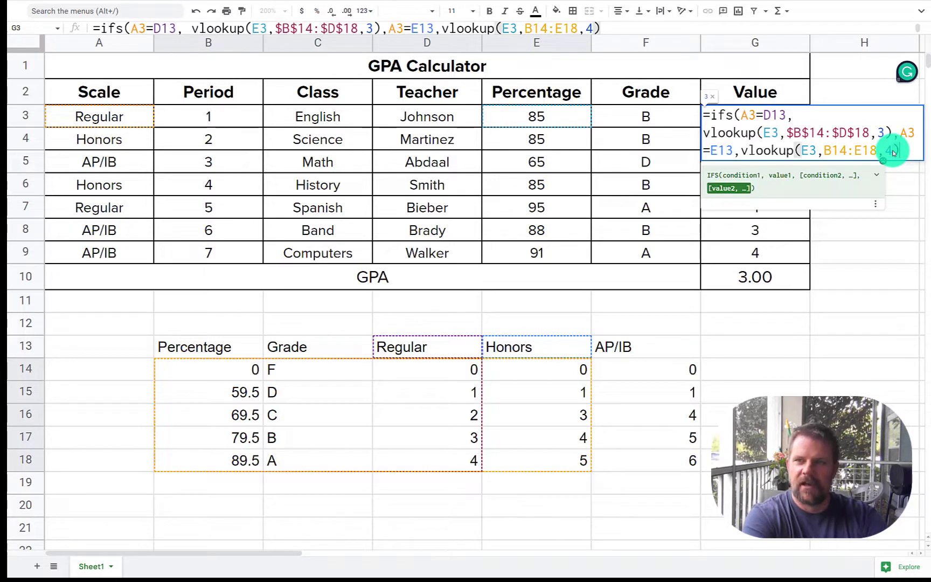
Add A3=F13 as the third IFS condition in the G3 formula
{"action": "type", "text": ","}
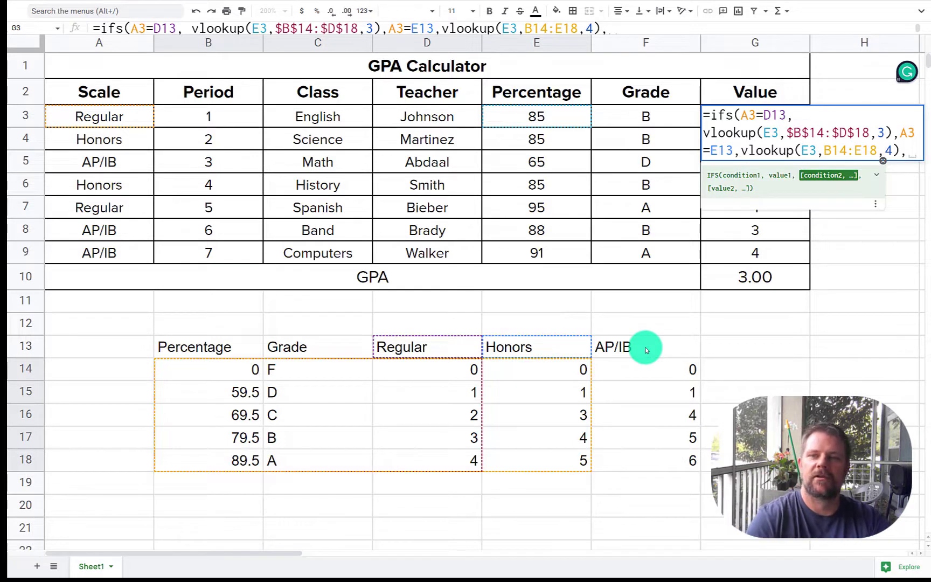
{"action": "left_click", "coordinate": [90, 117]}
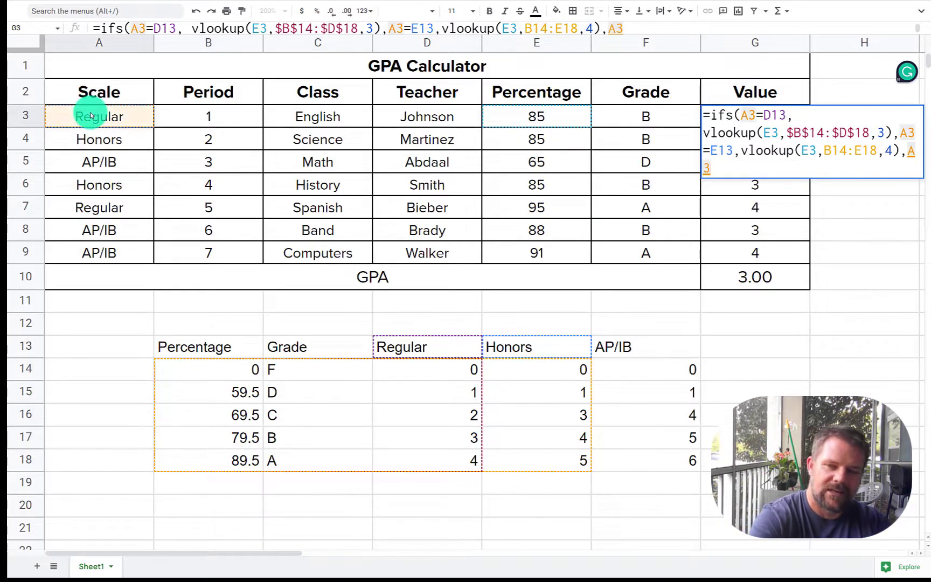
{"action": "type", "text": "="}
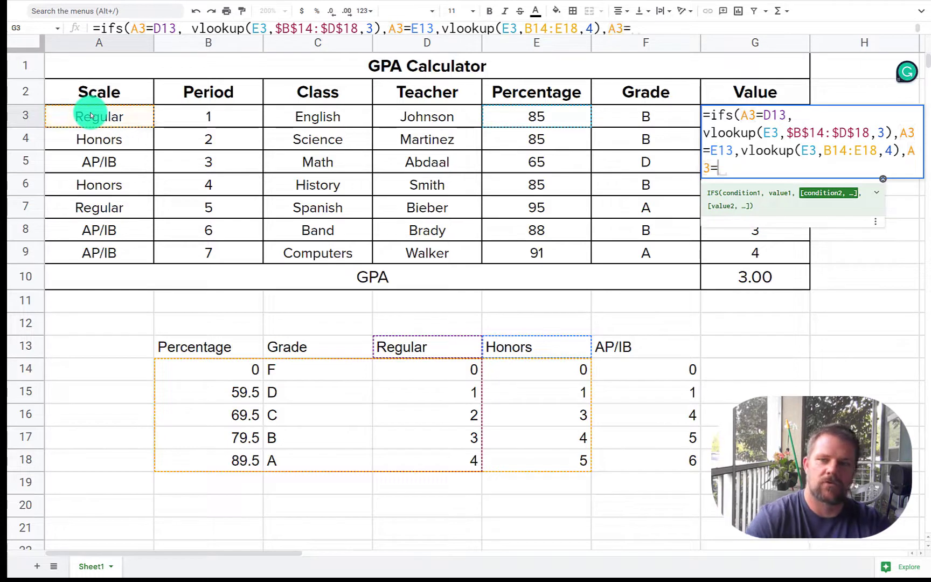
{"action": "left_click", "coordinate": [648, 354]}
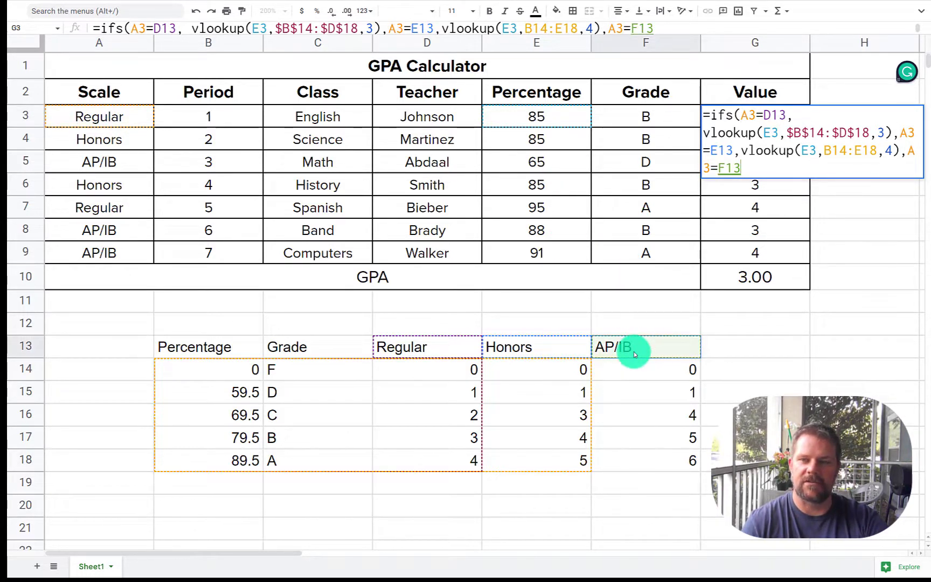
Add a VLOOKUP of E3 in B14:F18 with index 5 as the third IFS value and enter the G3 formula
{"action": "type", "text": ",vlookup("}
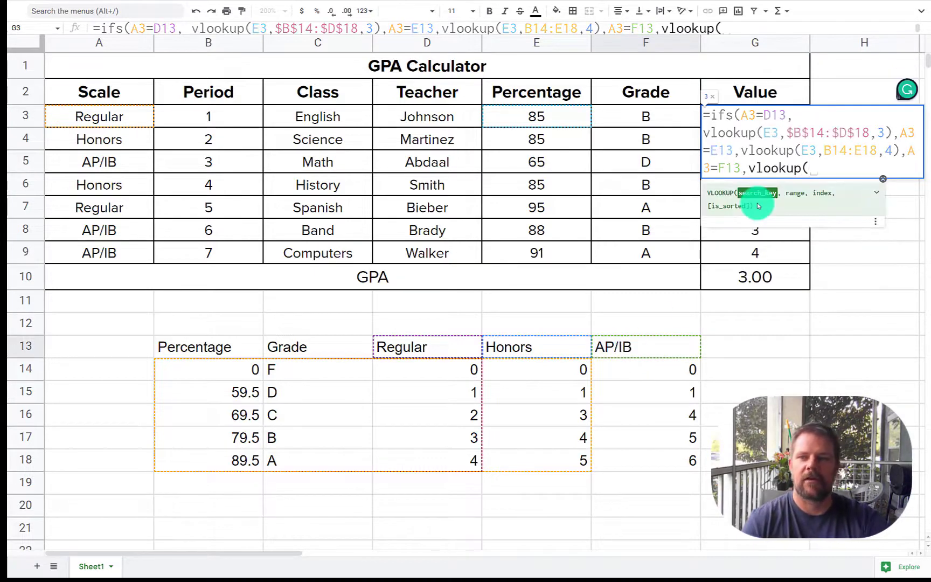
{"action": "left_click", "coordinate": [532, 117]}
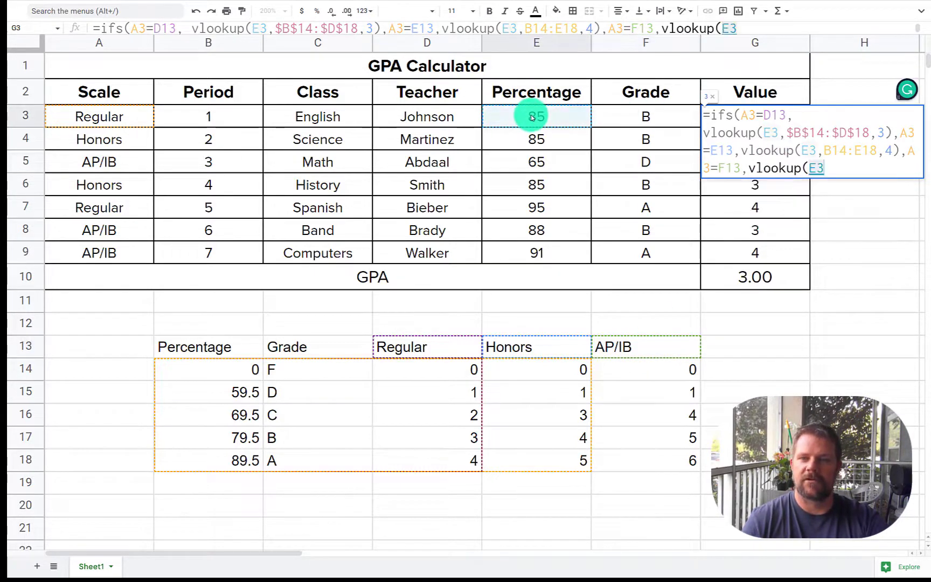
{"action": "type", "text": ","}
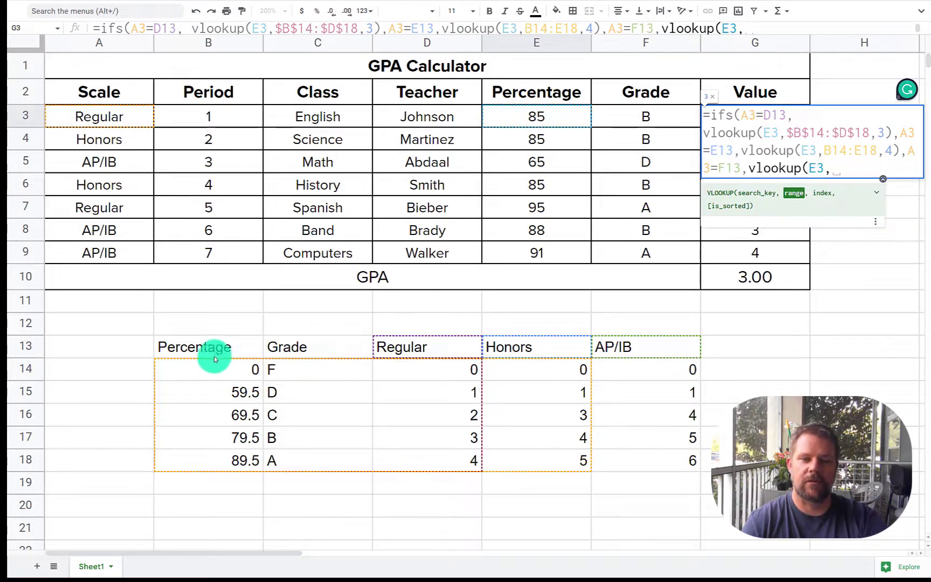
{"action": "mouse_move", "coordinate": [214, 370]}
{"action": "left_mouse_down"}
{"action": "mouse_move", "coordinate": [363, 381]}
{"action": "mouse_move", "coordinate": [644, 374]}
{"action": "mouse_move", "coordinate": [650, 459]}
{"action": "left_mouse_up"}
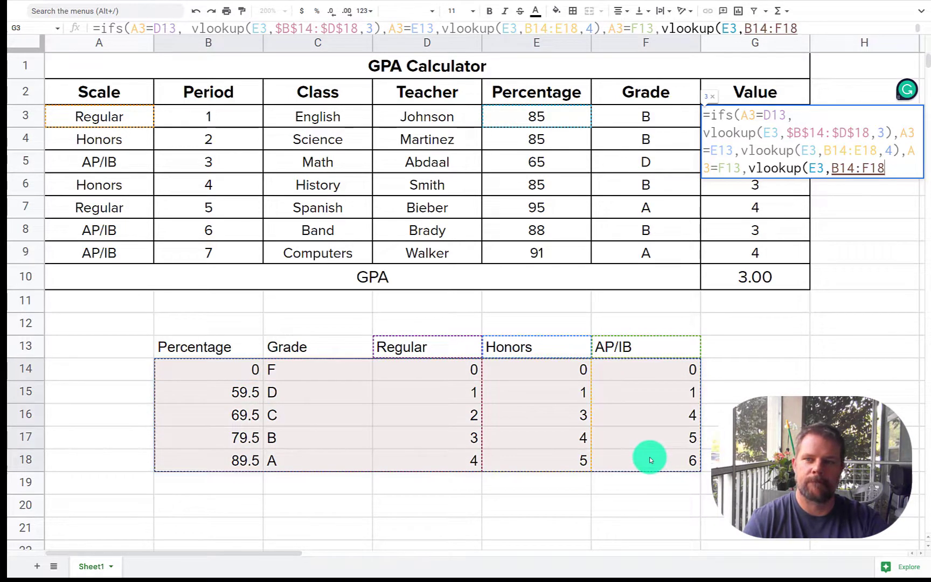
{"action": "type", "text": ",5"}
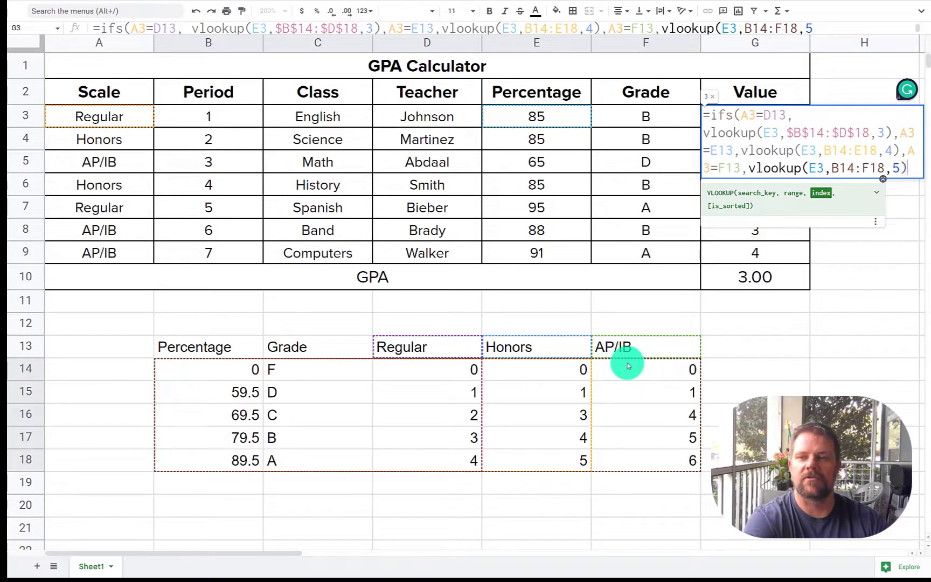
{"action": "type", "text": ")"}
{"action": "key", "text": "Return"}
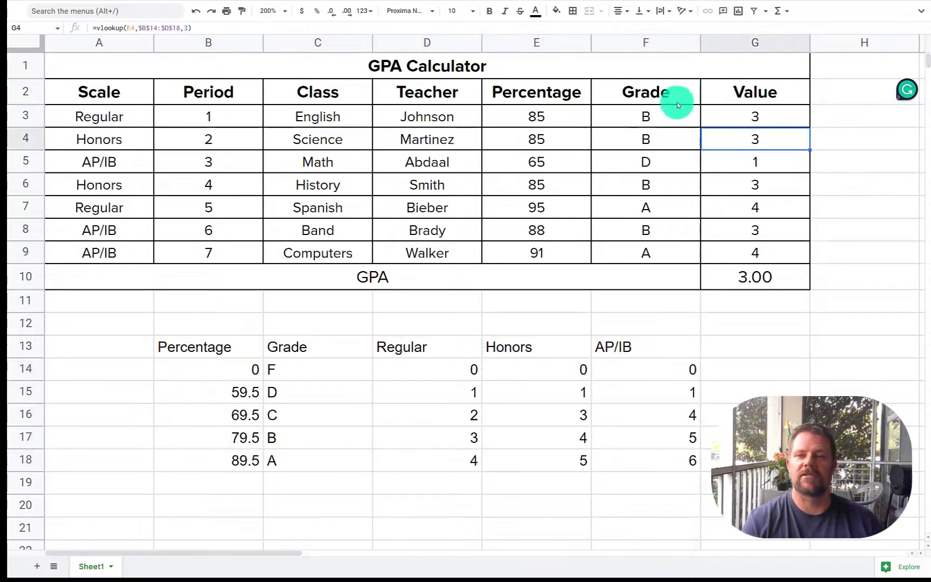
Test the G3 formula on the Honors scale by copying Honors from A4 into A3
{"action": "left_click", "coordinate": [732, 126]}
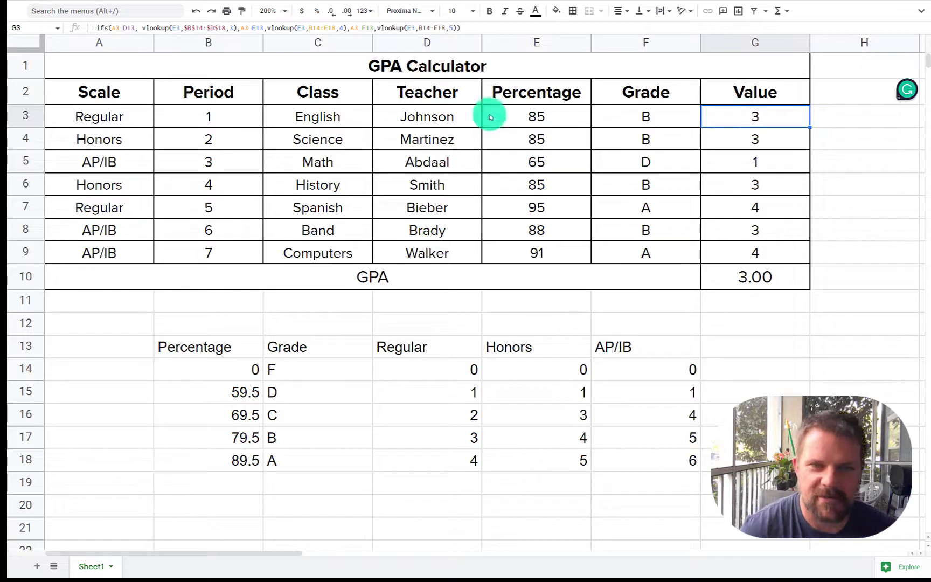
{"action": "left_click", "coordinate": [105, 120]}
{"action": "left_click", "coordinate": [114, 135]}
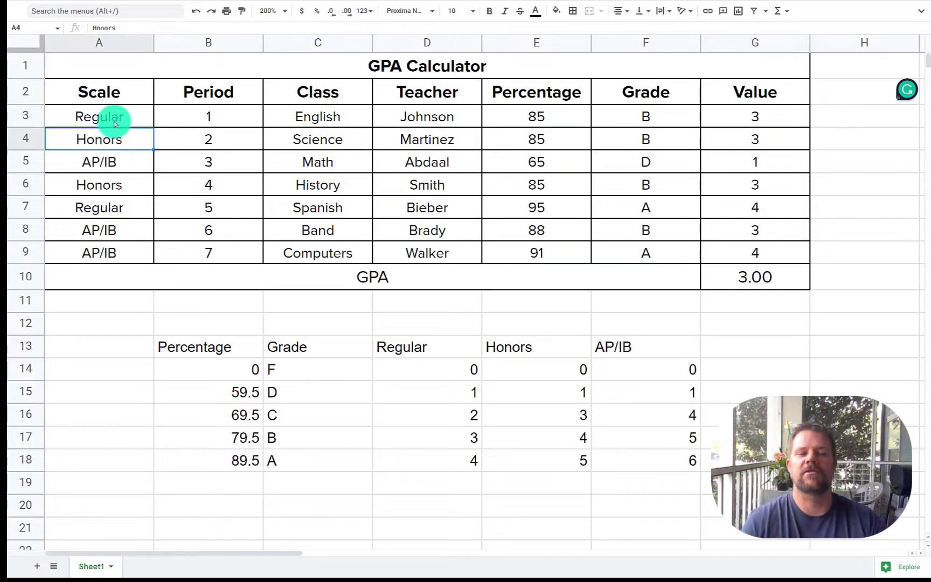
{"action": "key", "text": "ctrl+c"}
{"action": "left_click", "coordinate": [114, 123]}
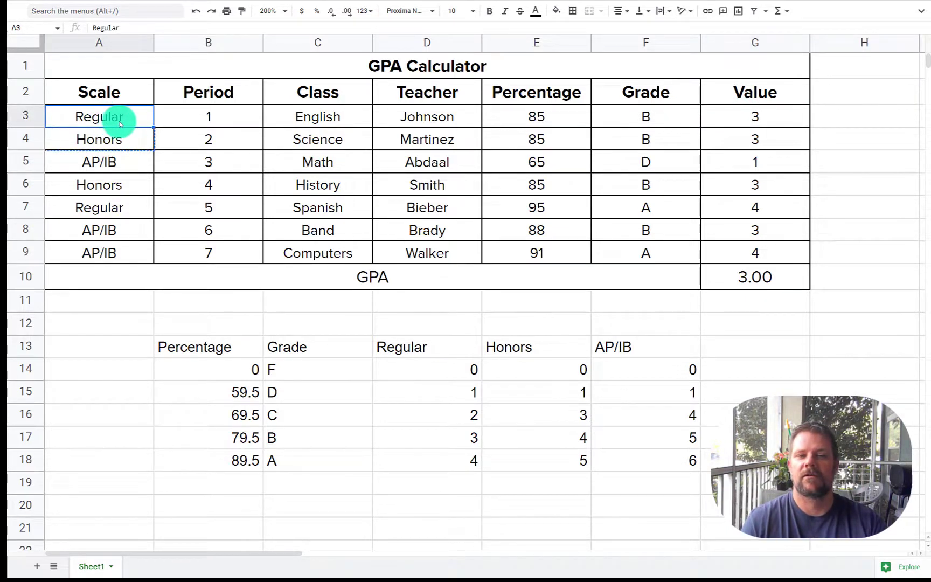
{"action": "key", "text": "ctrl+v"}
{"action": "left_click", "coordinate": [671, 119]}
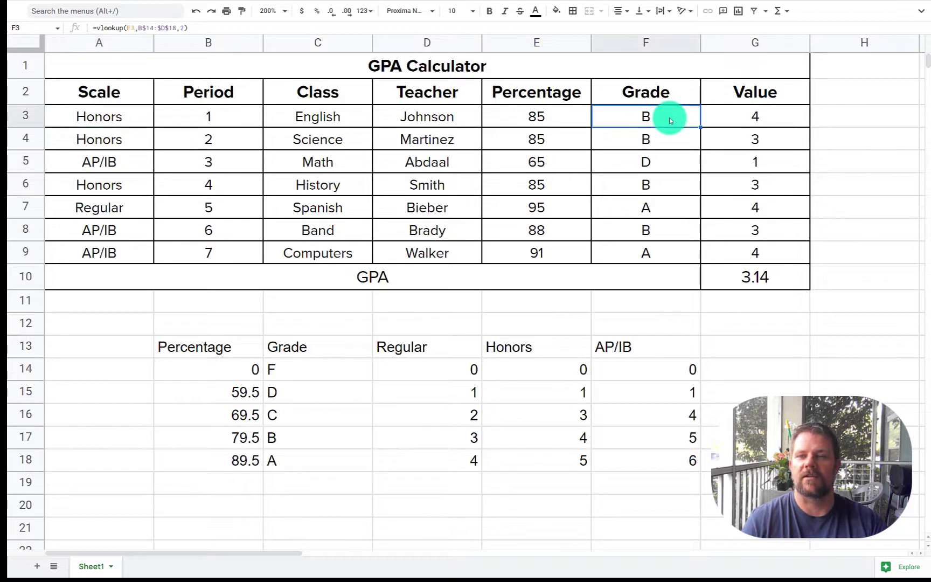
Test the G3 formula on the AP/IB scale by copying AP/IB from A5 into A3 and inspecting the value
{"action": "left_click", "coordinate": [119, 158]}
{"action": "key", "text": "ctrl+c"}
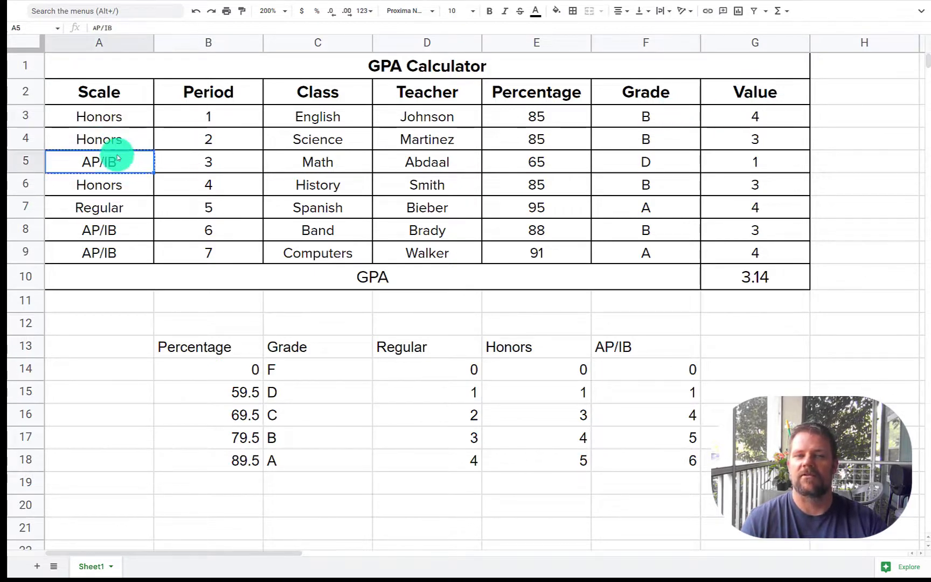
{"action": "left_click", "coordinate": [120, 118]}
{"action": "key", "text": "ctrl+v"}
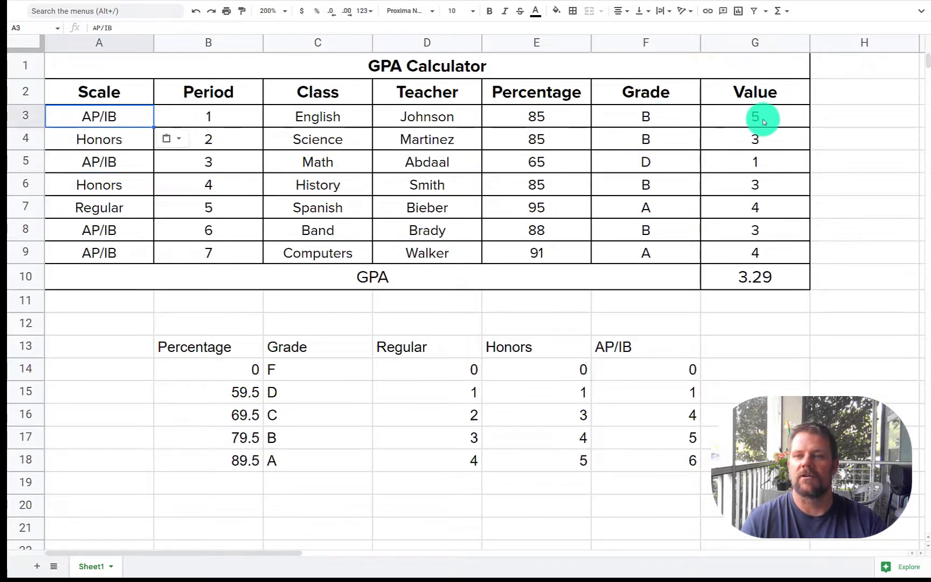
{"action": "left_click", "coordinate": [758, 121]}
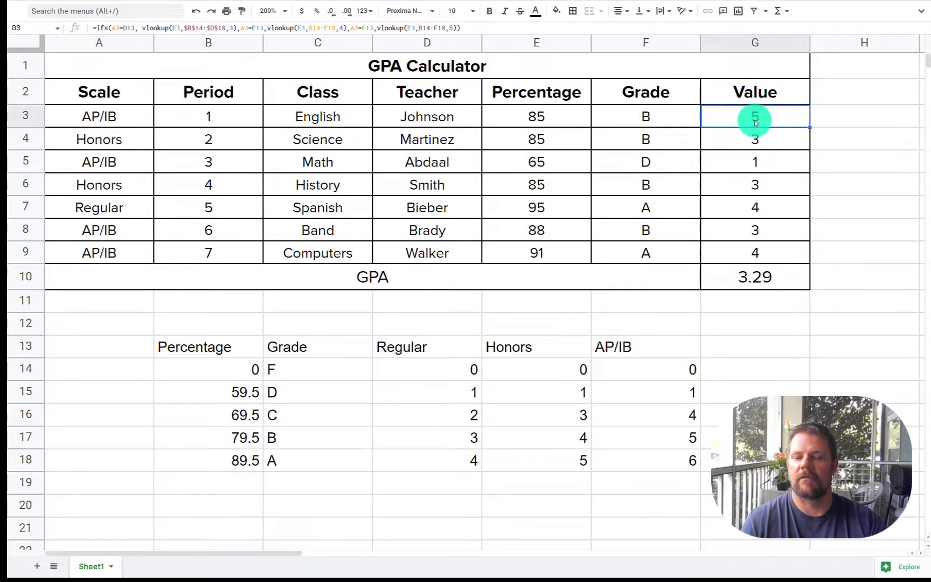
{"action": "left_click_drag", "start_coordinate": [662, 116], "coordinate": [655, 248]}
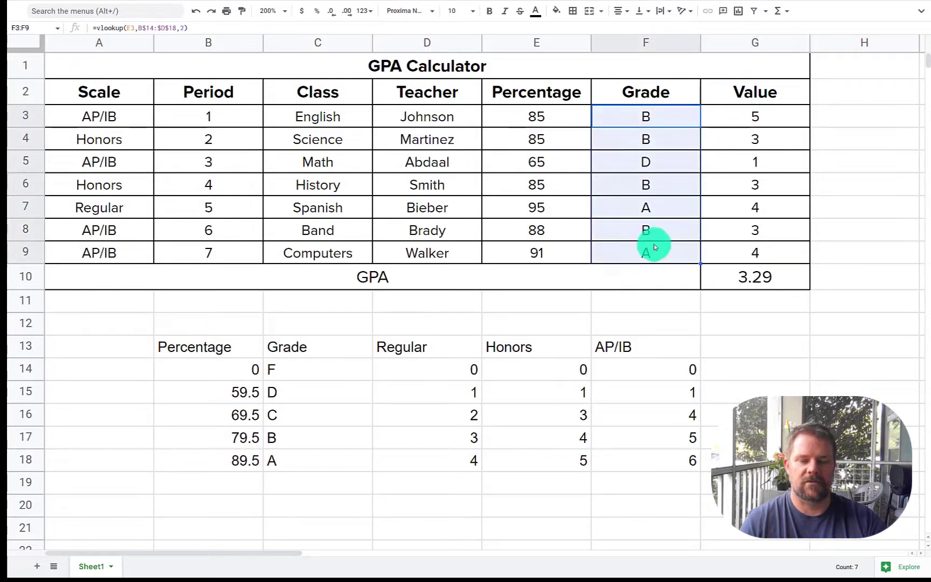
{"action": "left_click", "coordinate": [741, 123]}
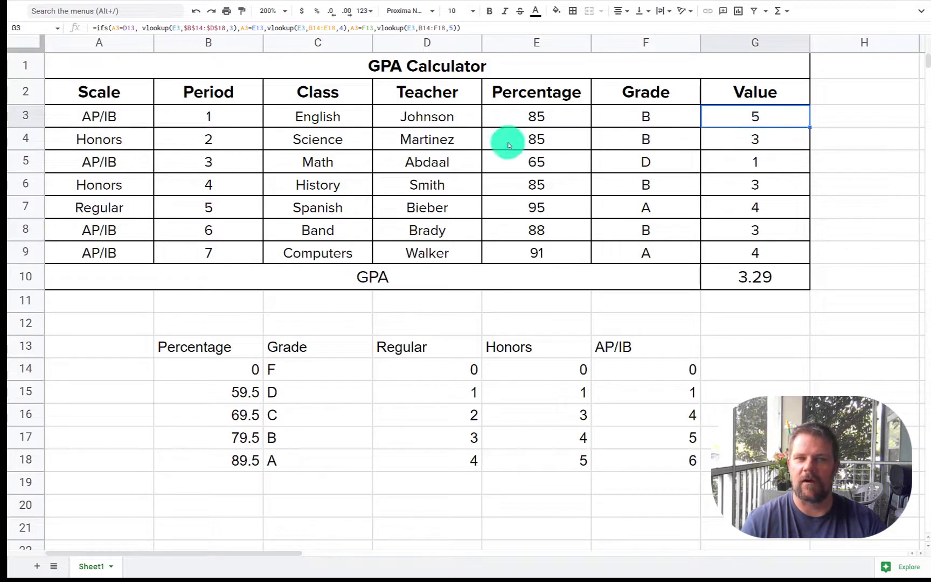
Set the scale in A3 back to Regular by copying it from A7
{"action": "left_click", "coordinate": [114, 209]}
{"action": "key", "text": "ctrl+c"}
{"action": "left_click", "coordinate": [124, 118]}
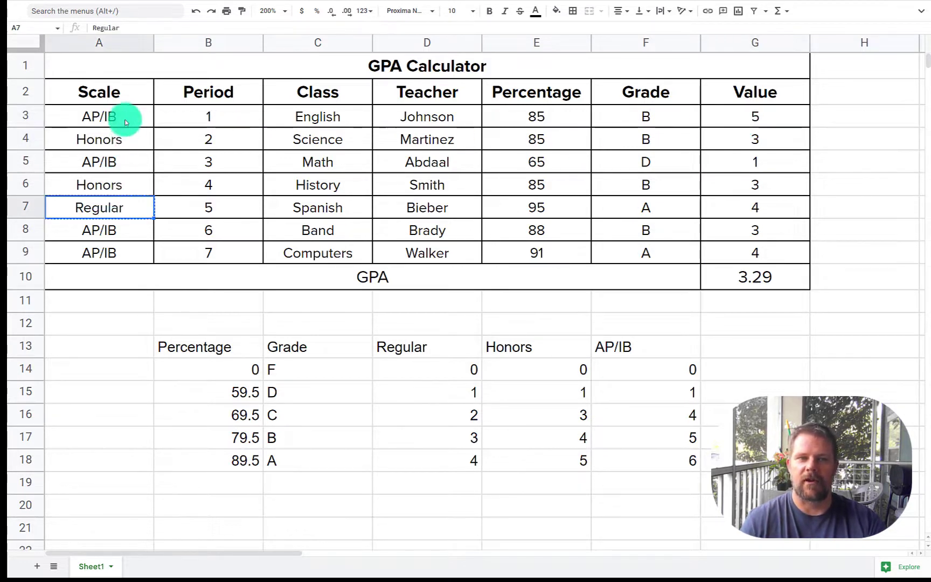
{"action": "key", "text": "ctrl+v"}
Fill the IFS formula from G3 down through G9
{"action": "left_click", "coordinate": [780, 114]}
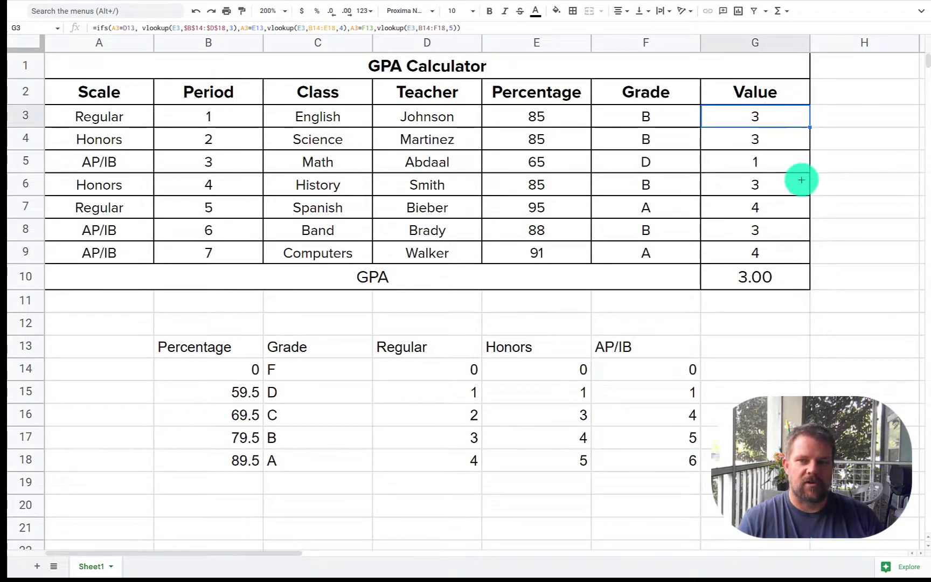
{"action": "left_click_drag", "start_coordinate": [783, 255], "coordinate": [783, 255]}
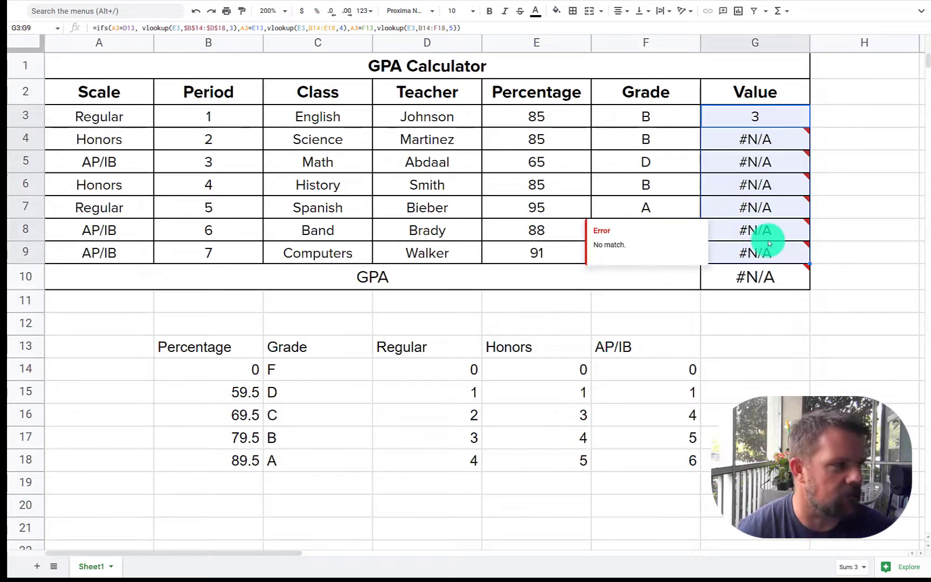
Make the D13 reference in the first IFS condition of the G3 formula absolute as $D$13
{"action": "left_click", "coordinate": [743, 120]}
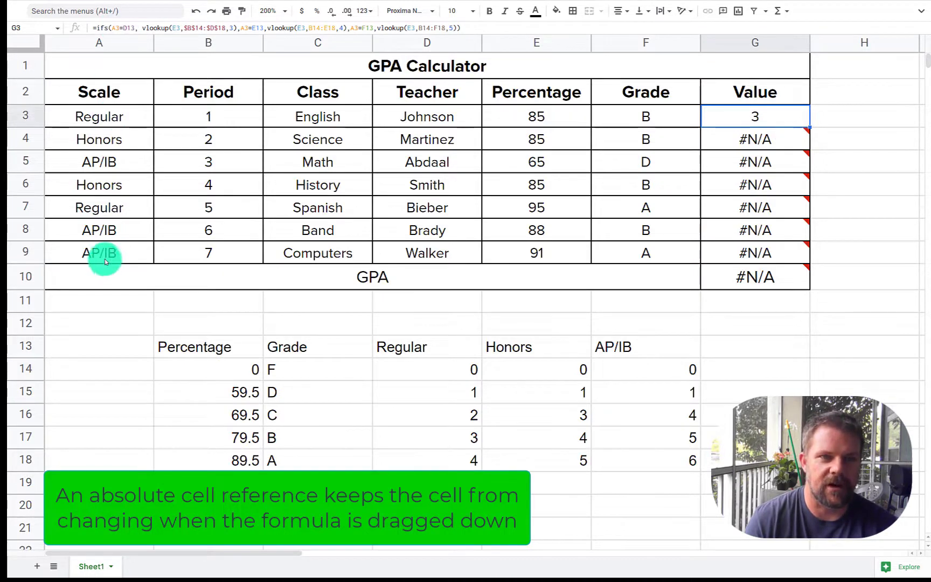
{"action": "left_click", "coordinate": [129, 28]}
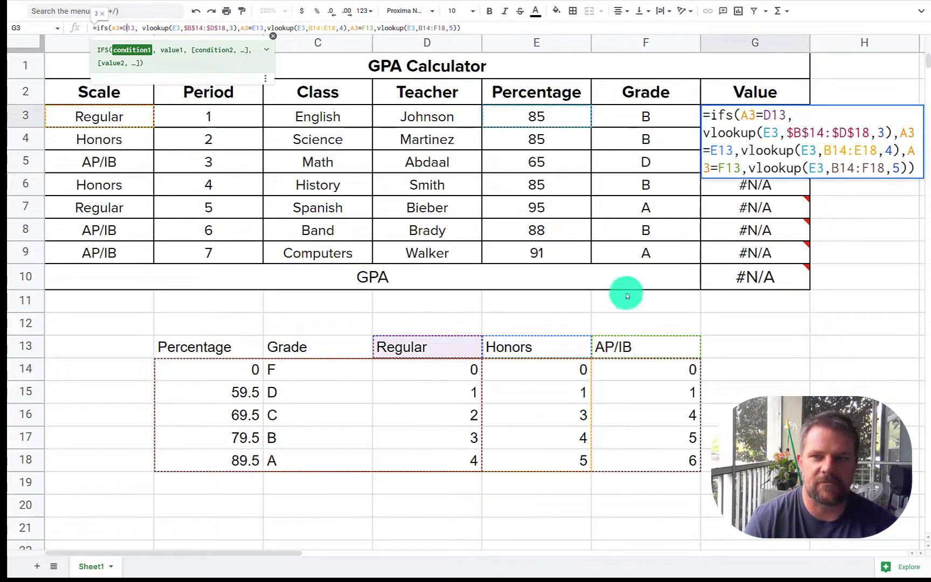
{"action": "left_click", "coordinate": [774, 115]}
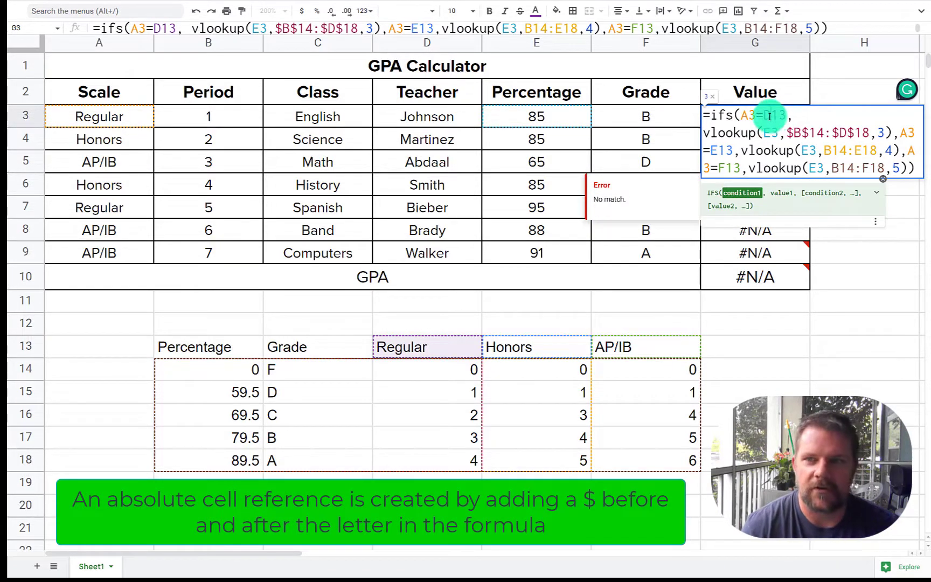
{"action": "type", "text": "$"}
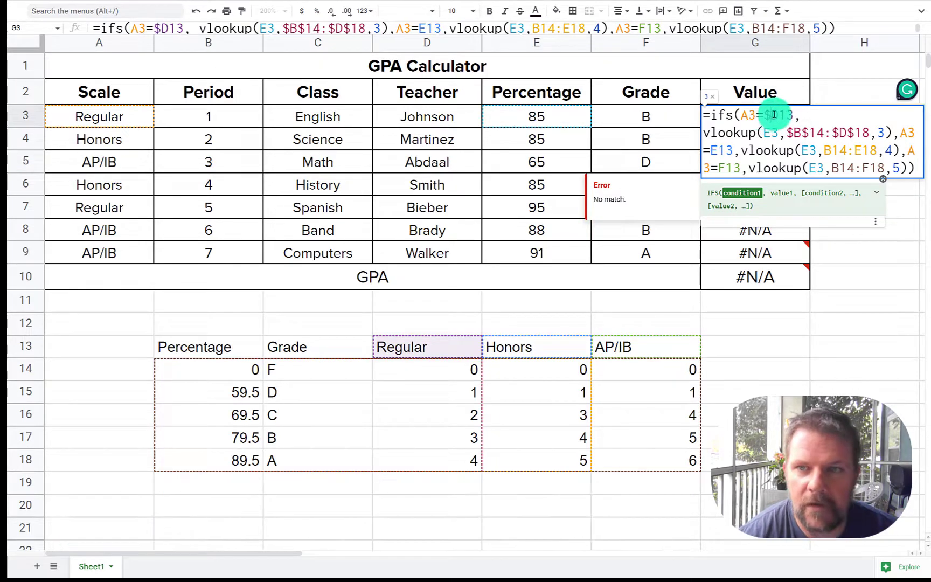
{"action": "left_click", "coordinate": [781, 122]}
{"action": "type", "text": "$"}
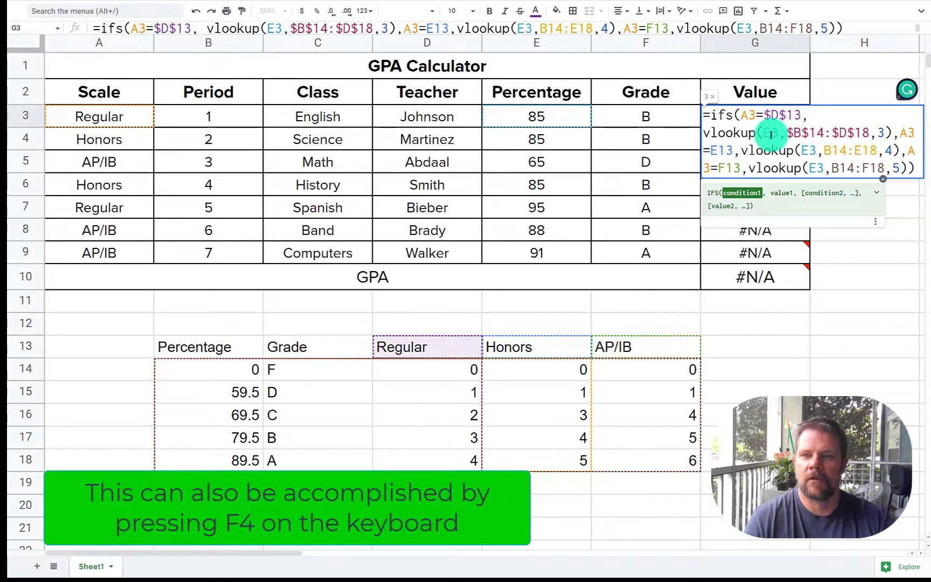
Make the E13 and F13 references in the second and third IFS conditions of the G3 formula absolute as $E$13 and $F$13
{"action": "left_click", "coordinate": [770, 134]}
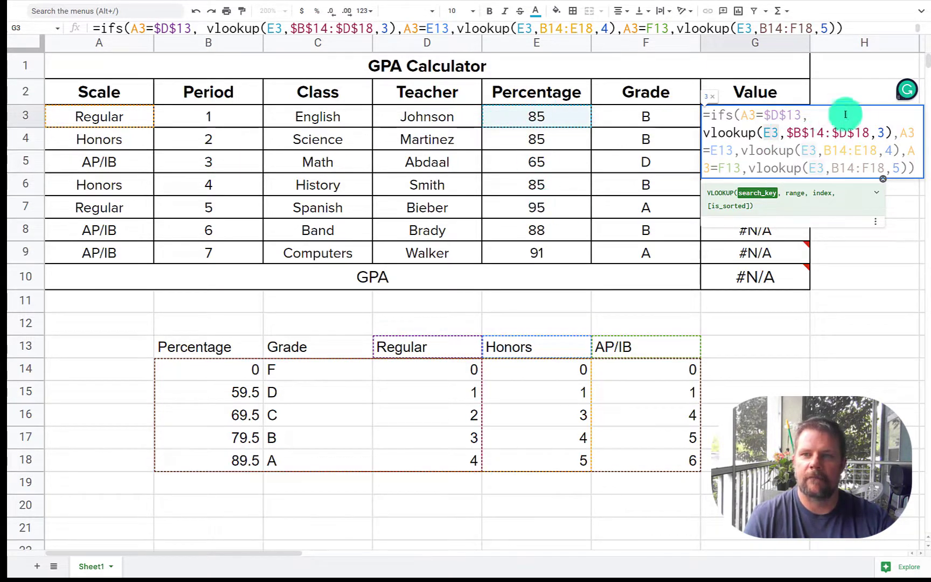
{"action": "left_click", "coordinate": [856, 133]}
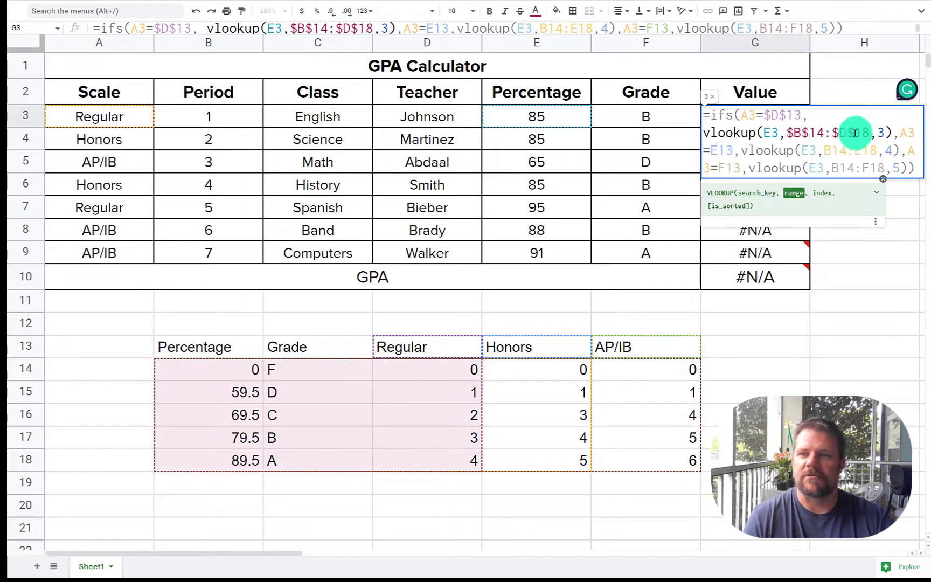
{"action": "left_click", "coordinate": [907, 136]}
{"action": "left_click", "coordinate": [724, 151]}
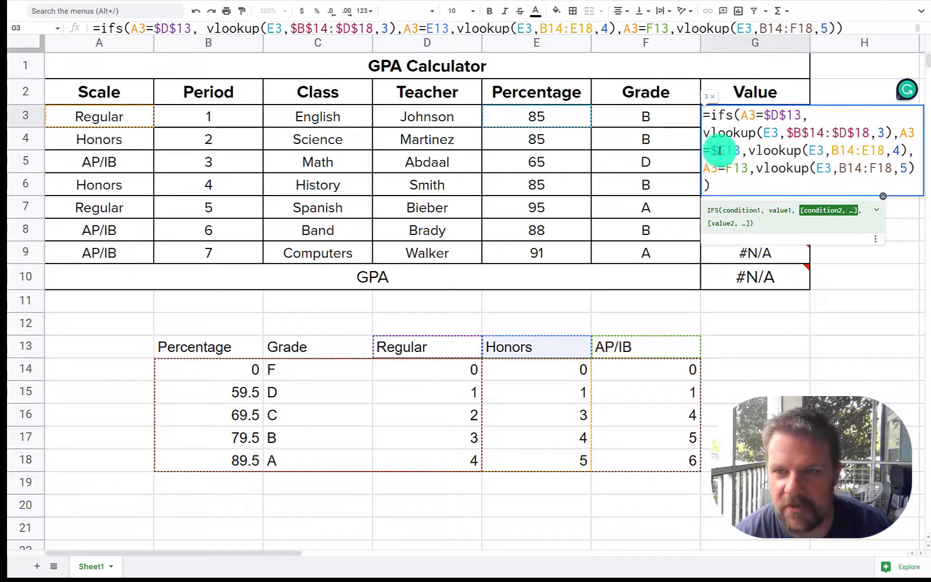
{"action": "key", "text": "F4"}
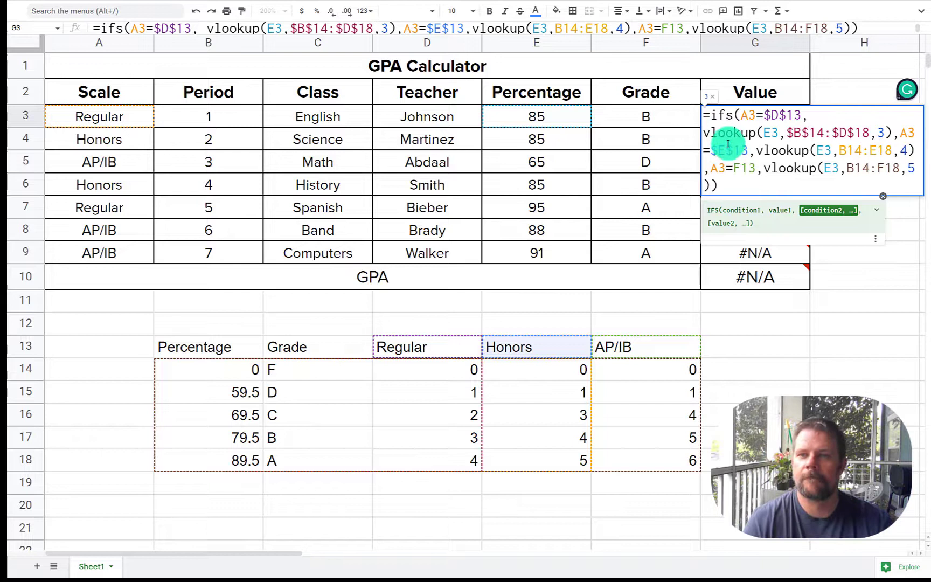
{"action": "left_click", "coordinate": [825, 169]}
{"action": "left_click", "coordinate": [726, 169]}
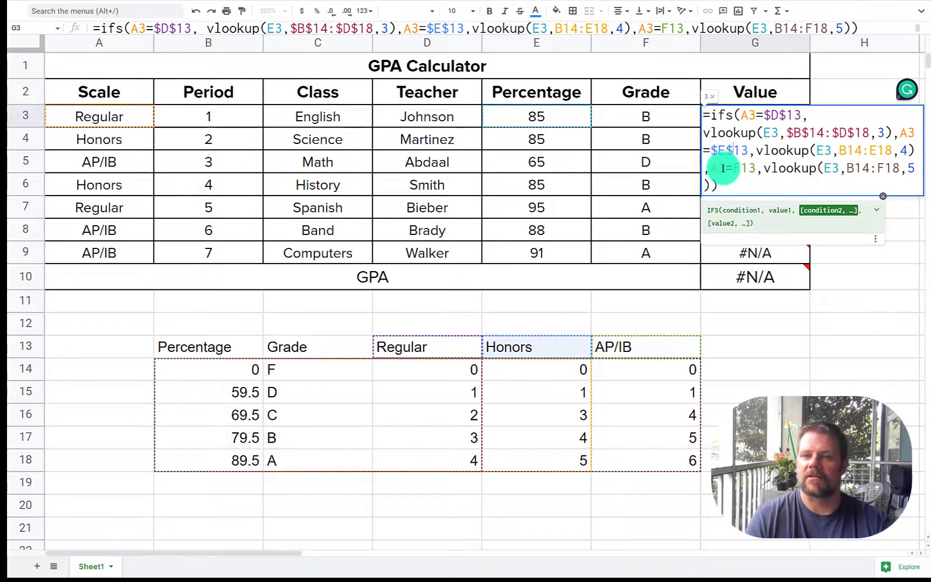
{"action": "type", "text": "$D"}
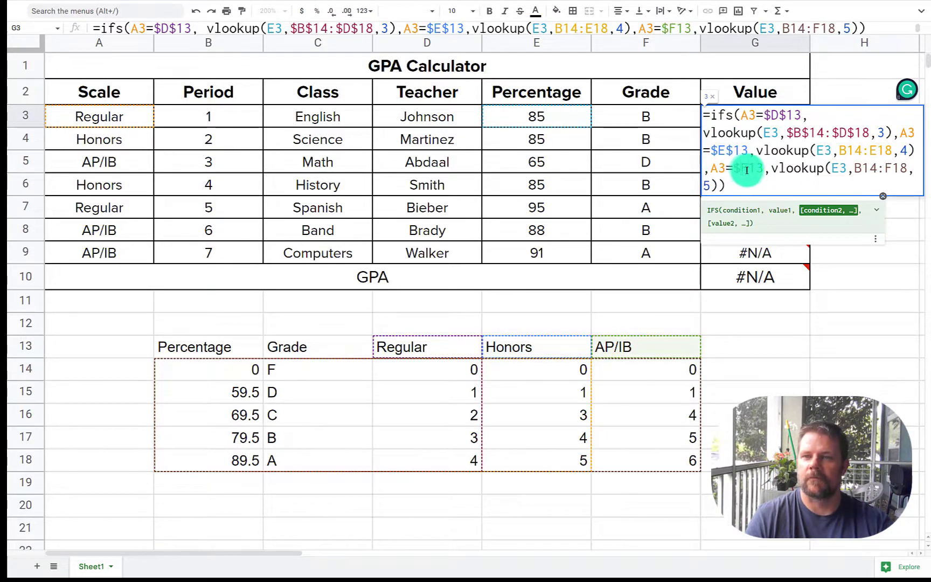
{"action": "type", "text": "$"}
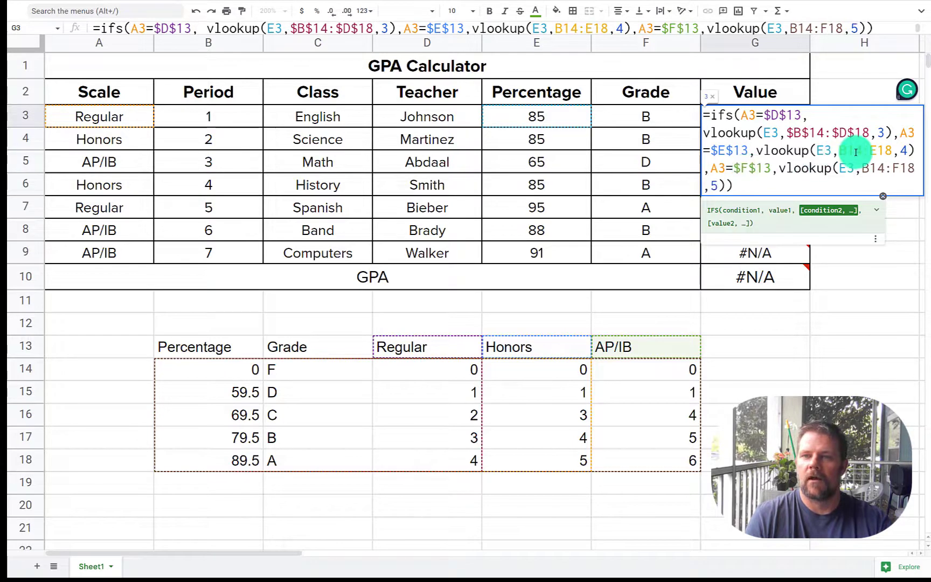
Make the Honors and AP/IB VLOOKUP ranges in the G3 formula absolute as $B$14:$E$18 and $B$14:$F$18, and commit it
{"action": "left_click", "coordinate": [839, 153]}
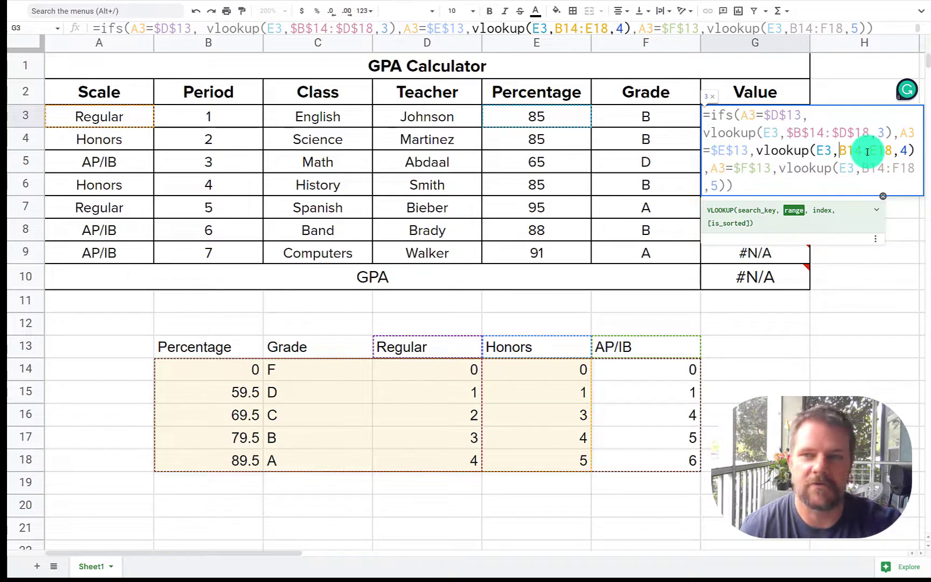
{"action": "key", "text": "F4"}
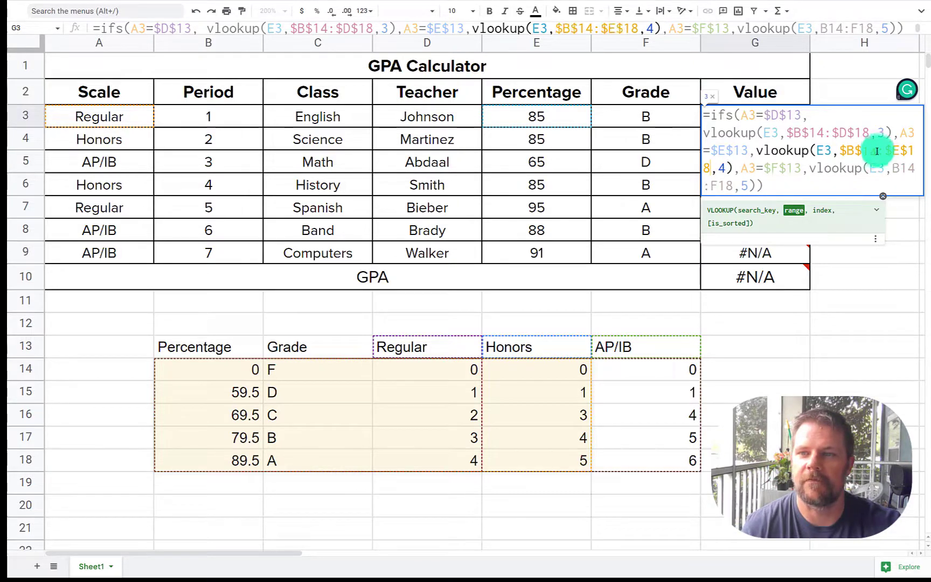
{"action": "left_click", "coordinate": [902, 168]}
{"action": "key", "text": "F4"}
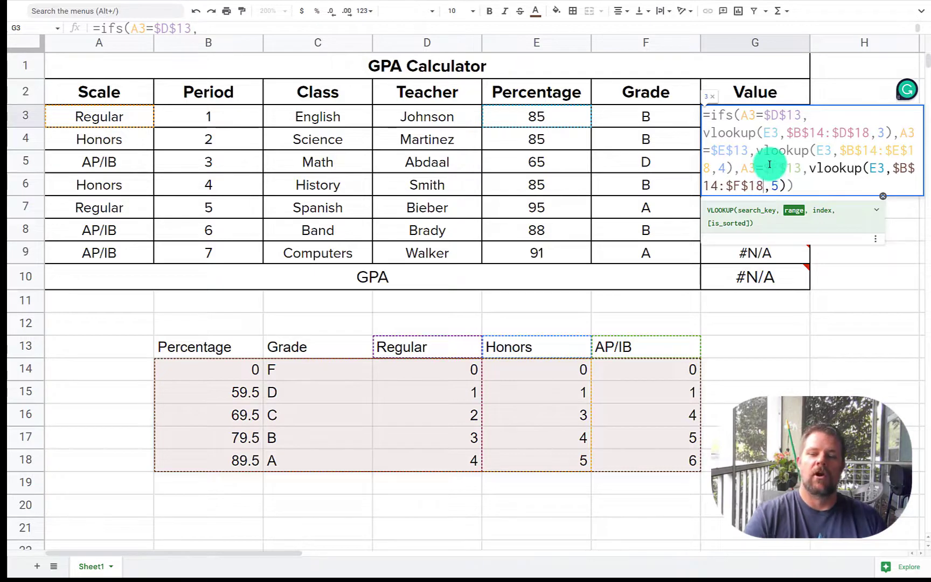
{"action": "key", "text": "Return"}
Fill the corrected IFS formula from G3 down the Value column through G9
{"action": "left_click", "coordinate": [770, 117]}
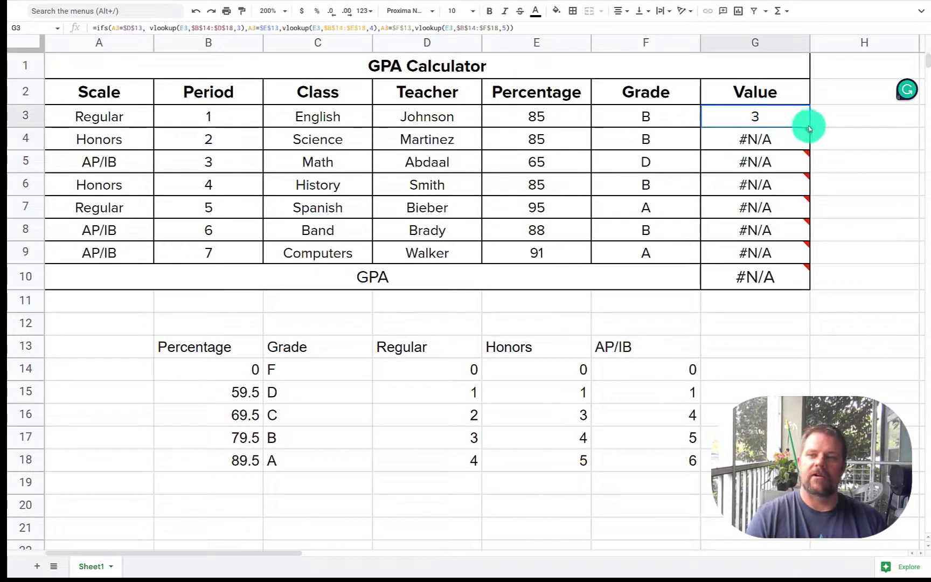
{"action": "left_click_drag", "start_coordinate": [810, 129], "coordinate": [799, 253]}
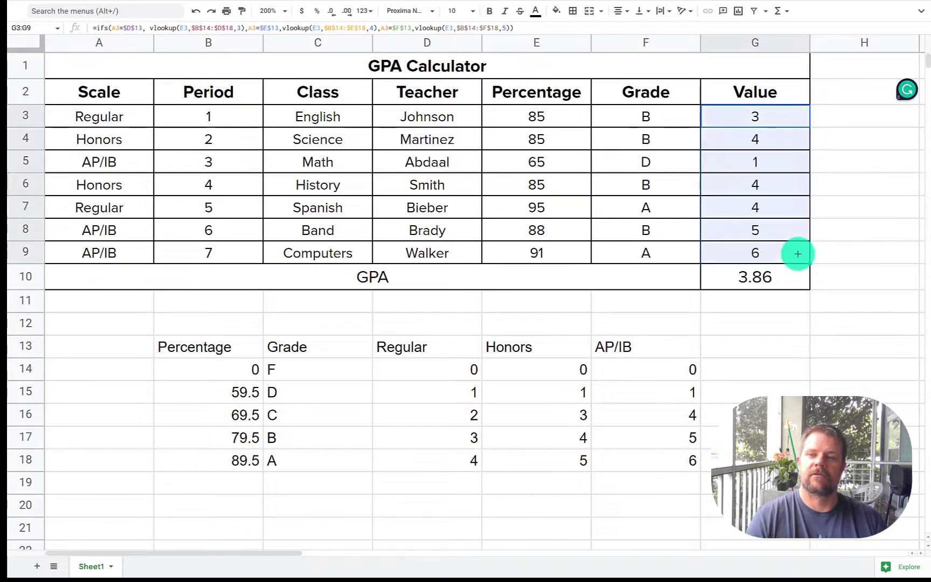
{"action": "left_click", "coordinate": [770, 124]}
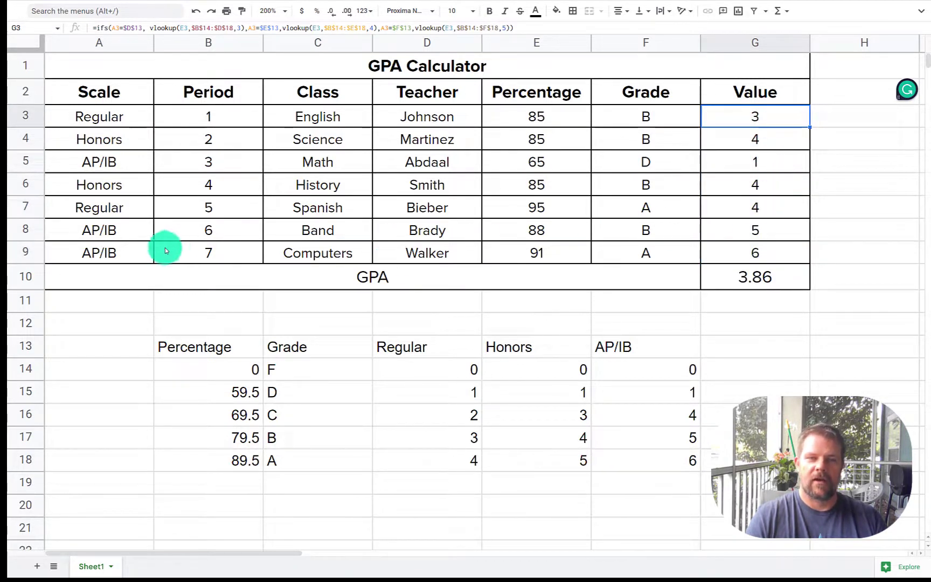
Change the Computers class scale in A9 to Honors by copying it from A6, and inspect the value in G9
{"action": "left_click", "coordinate": [323, 249]}
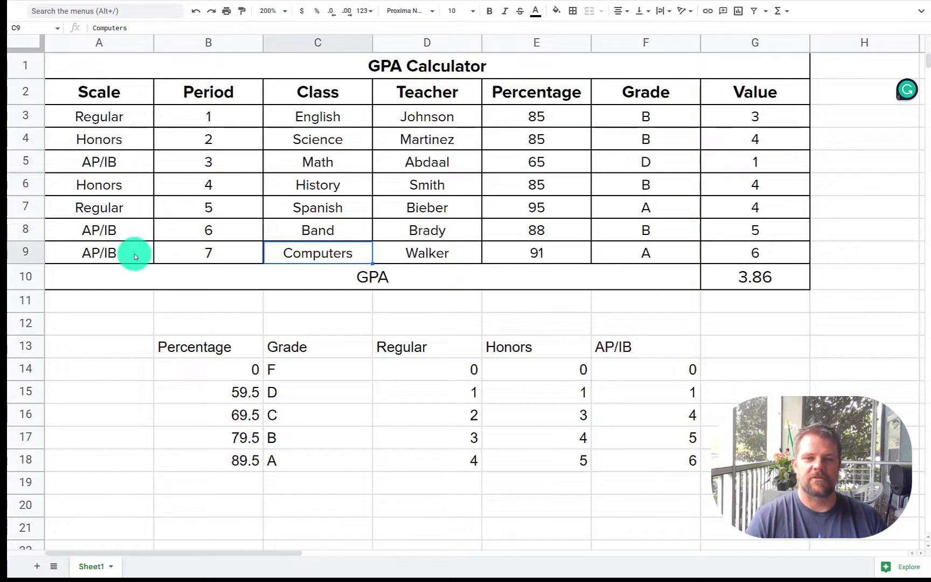
{"action": "left_click", "coordinate": [135, 257]}
{"action": "left_click", "coordinate": [119, 186]}
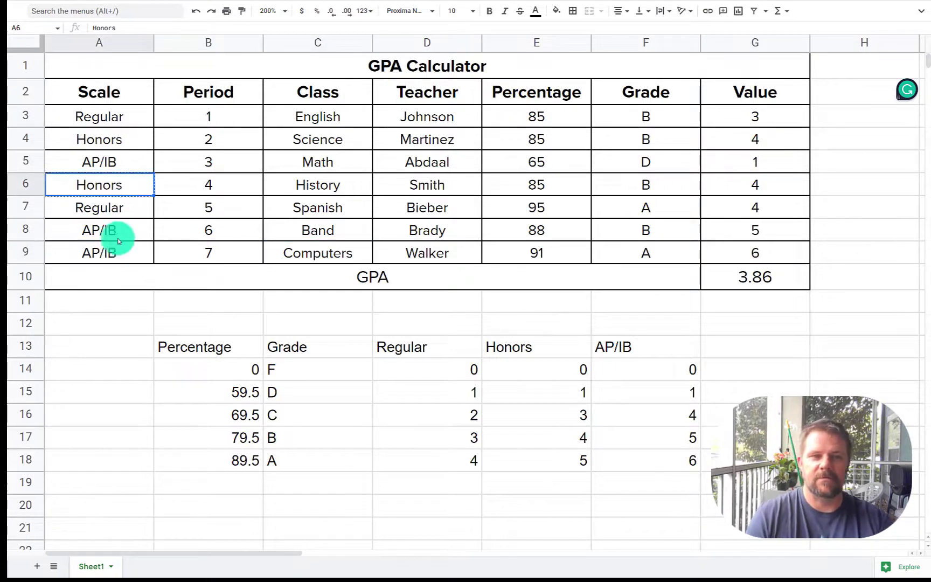
{"action": "key", "text": "ctrl+c"}
{"action": "left_click", "coordinate": [116, 255]}
{"action": "key", "text": "ctrl+v"}
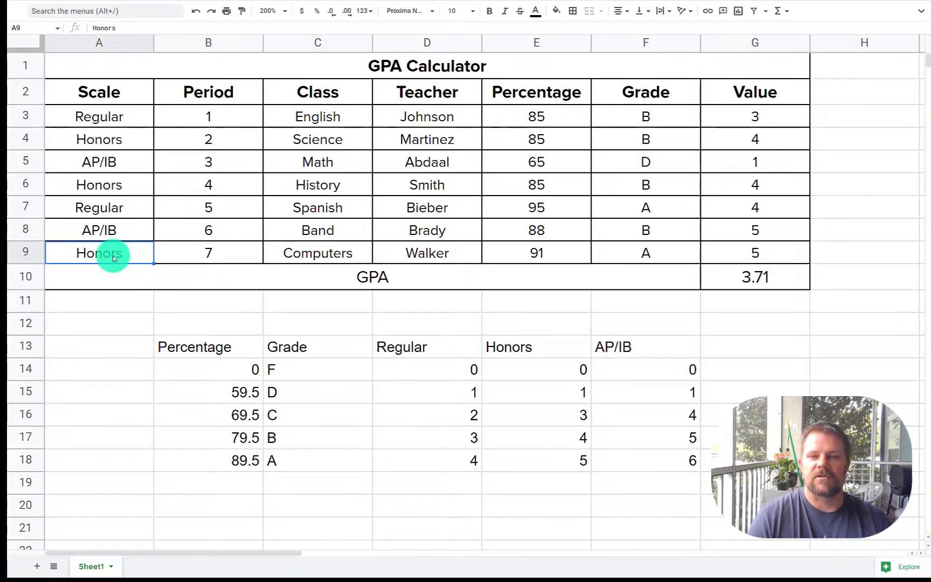
{"action": "left_click", "coordinate": [745, 261]}
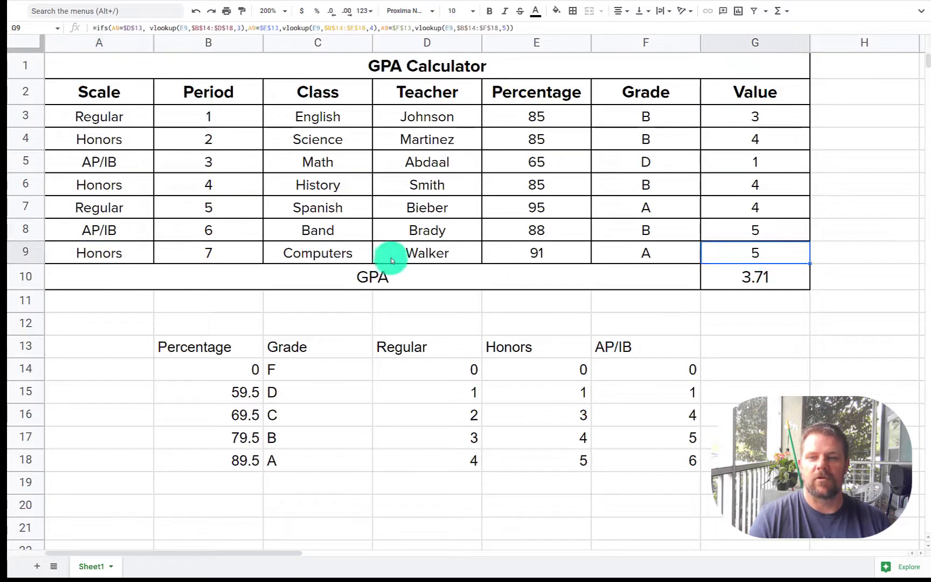
Set the Computers class percentage in E9 to 60 and check its value in G9
{"action": "left_click", "coordinate": [555, 249]}
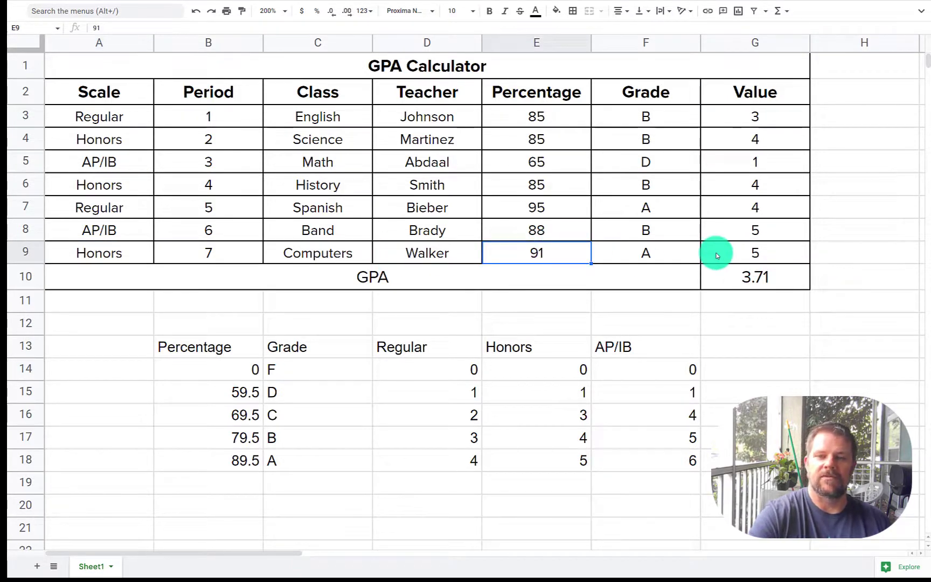
{"action": "type", "text": "60"}
{"action": "key", "text": "Return"}
{"action": "left_click", "coordinate": [743, 254]}
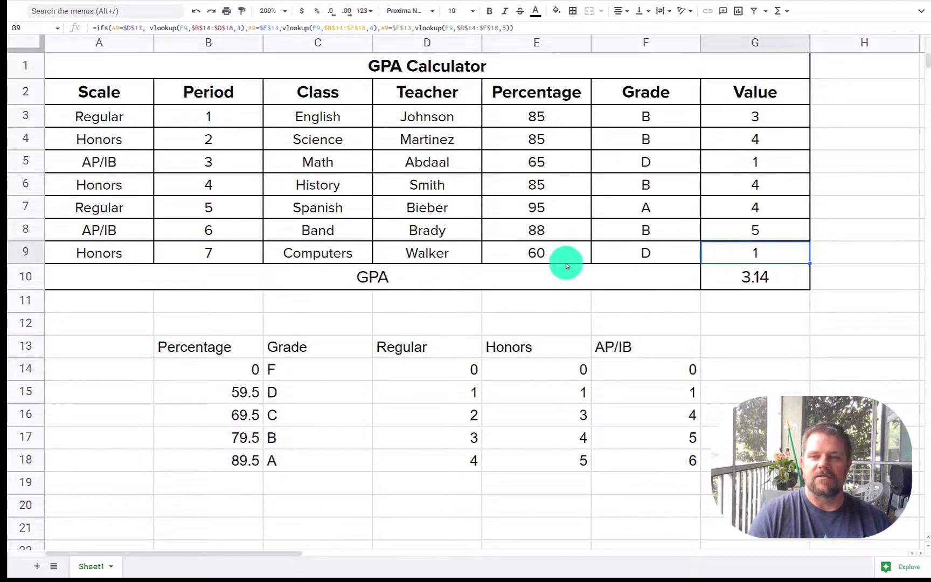
{"action": "left_click", "coordinate": [115, 252]}
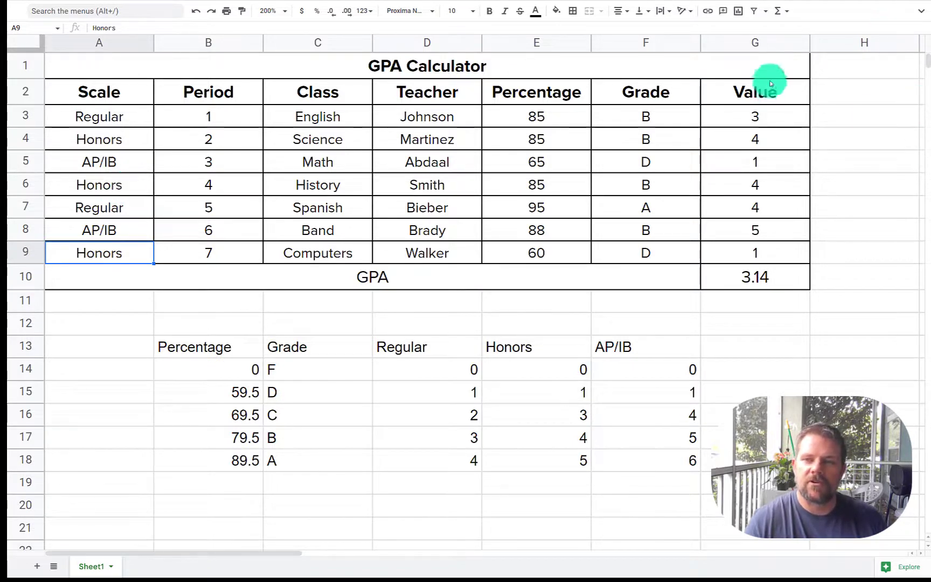
{"action": "left_click", "coordinate": [751, 117]}
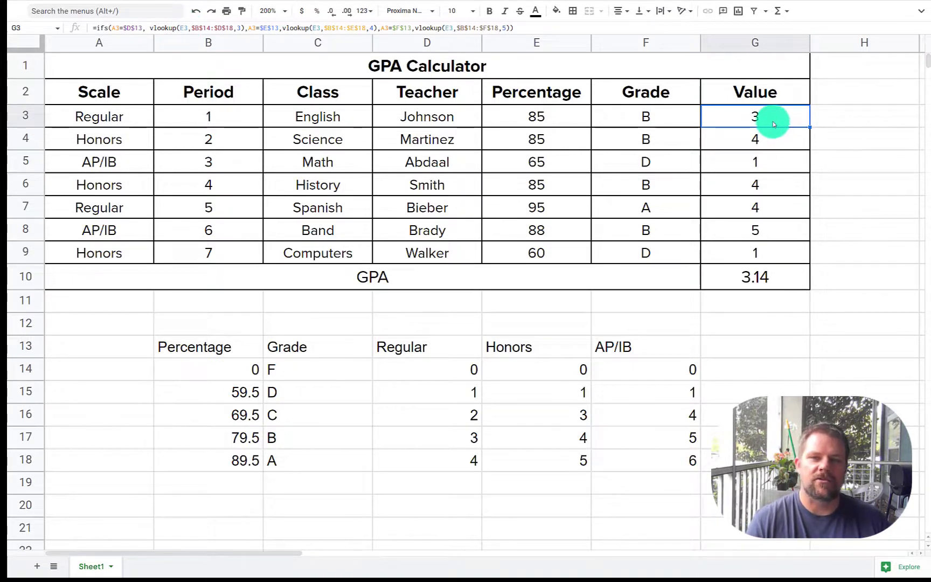
{"action": "left_click", "coordinate": [559, 120]}
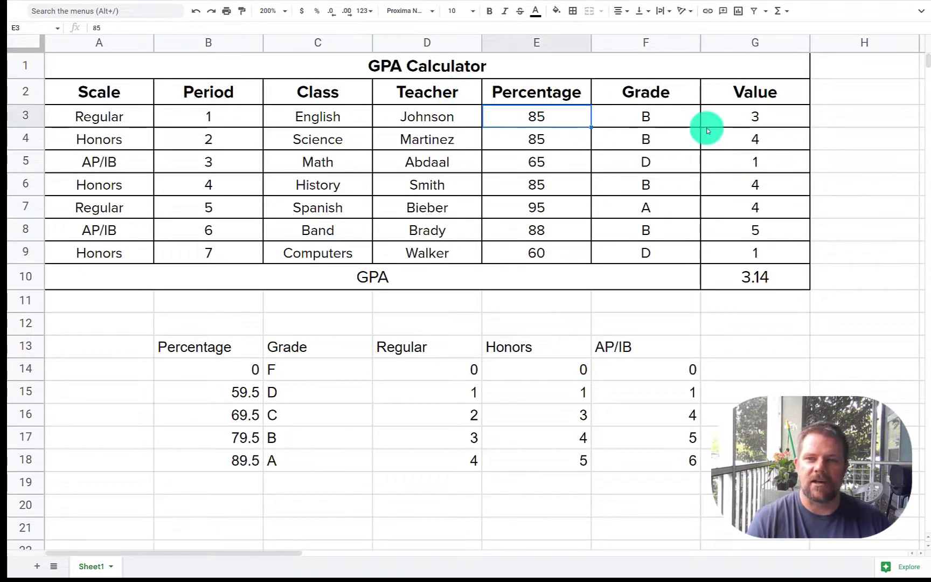
{"action": "left_click", "coordinate": [743, 124]}
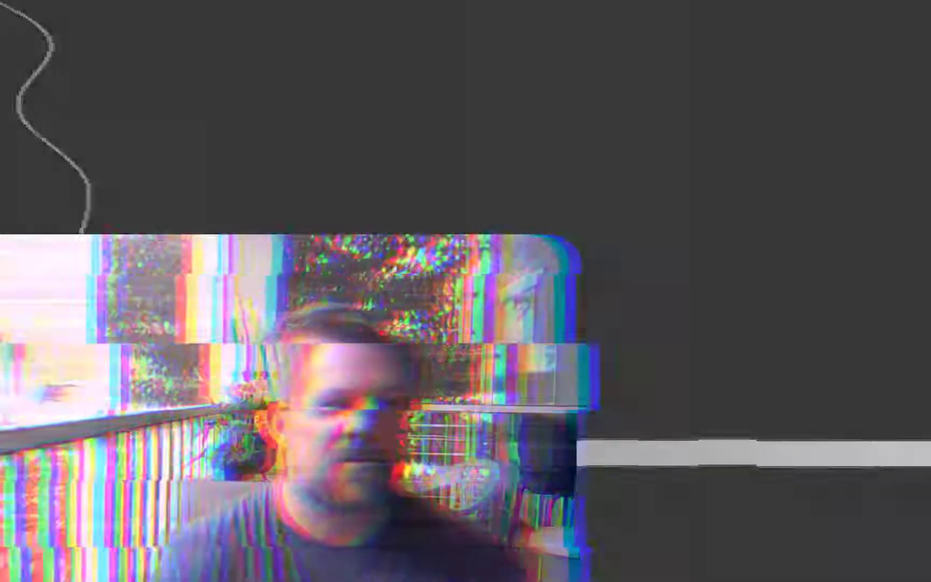